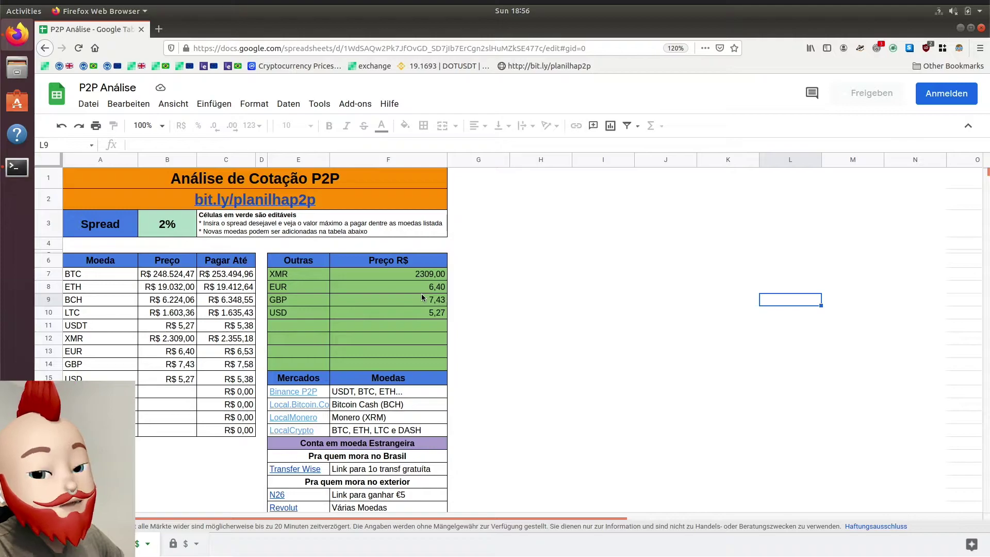
left_click(168, 224)
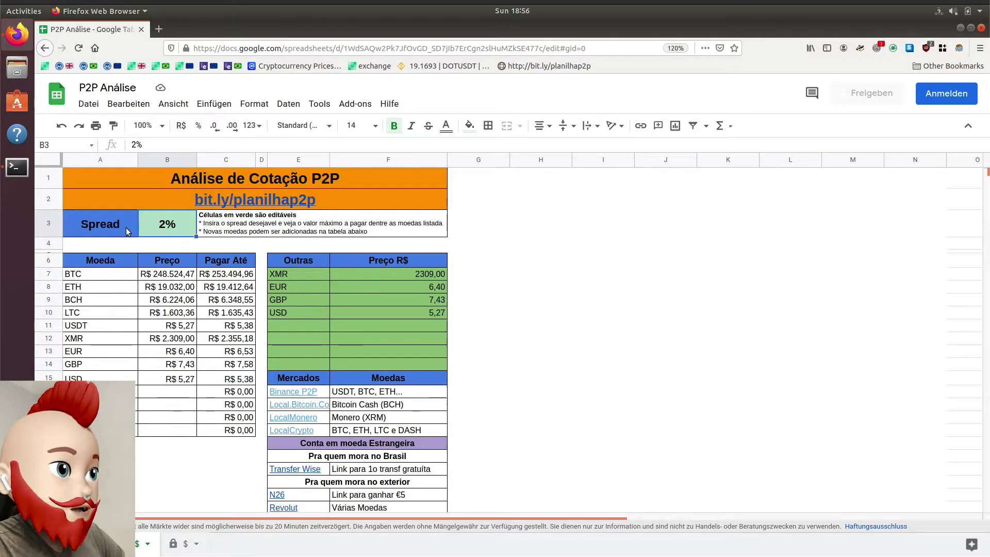
scroll(540, 417, "down", 3)
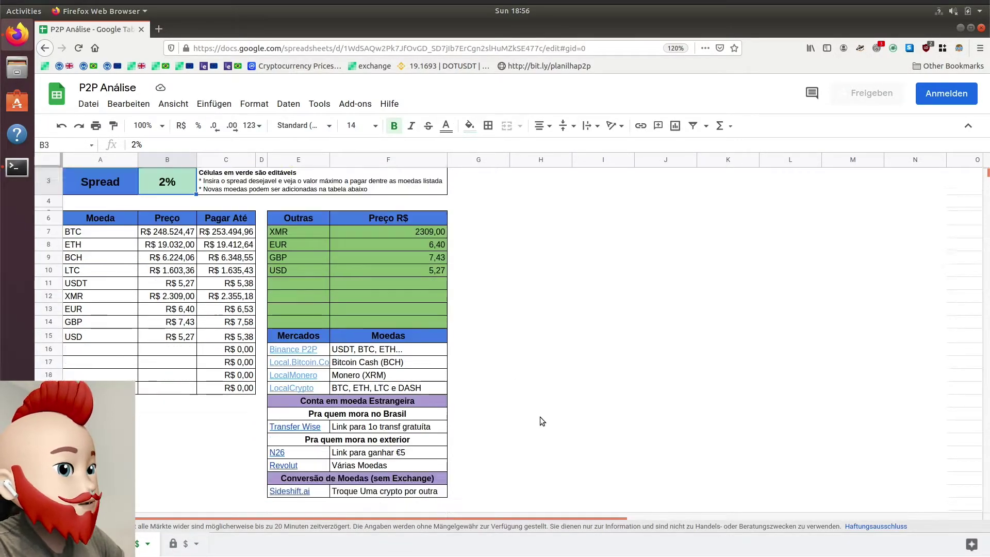
scroll(540, 420, "up", 3)
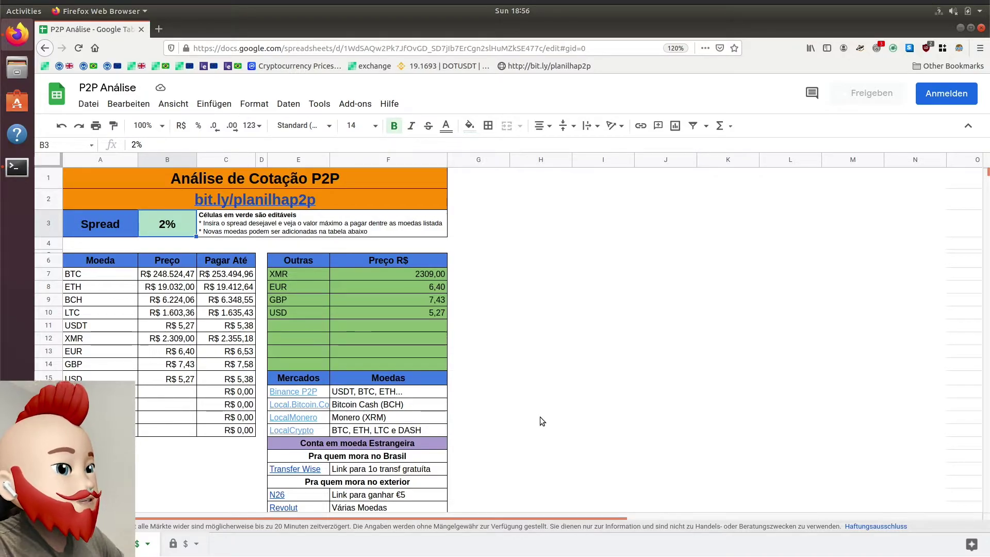
scroll(540, 417, "down", 3)
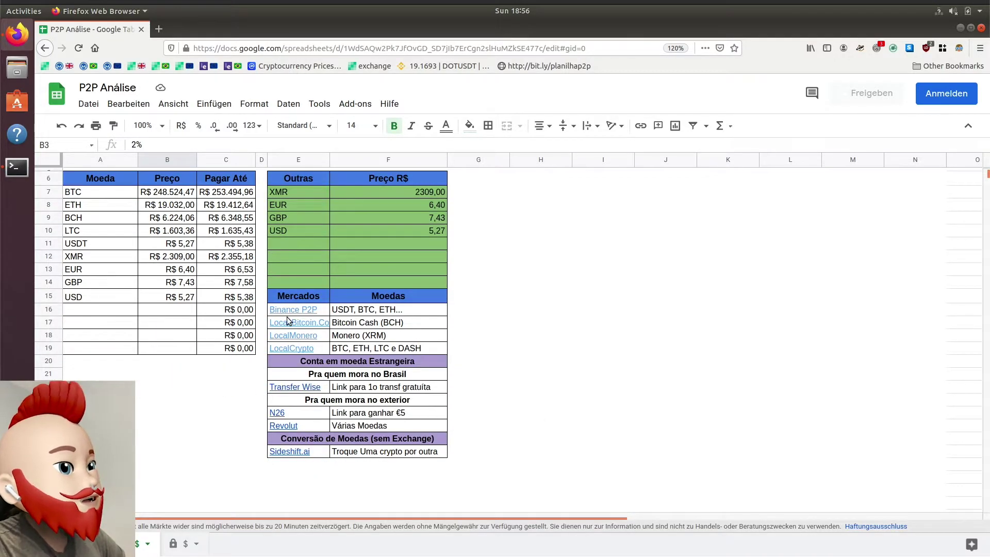
left_click(220, 402)
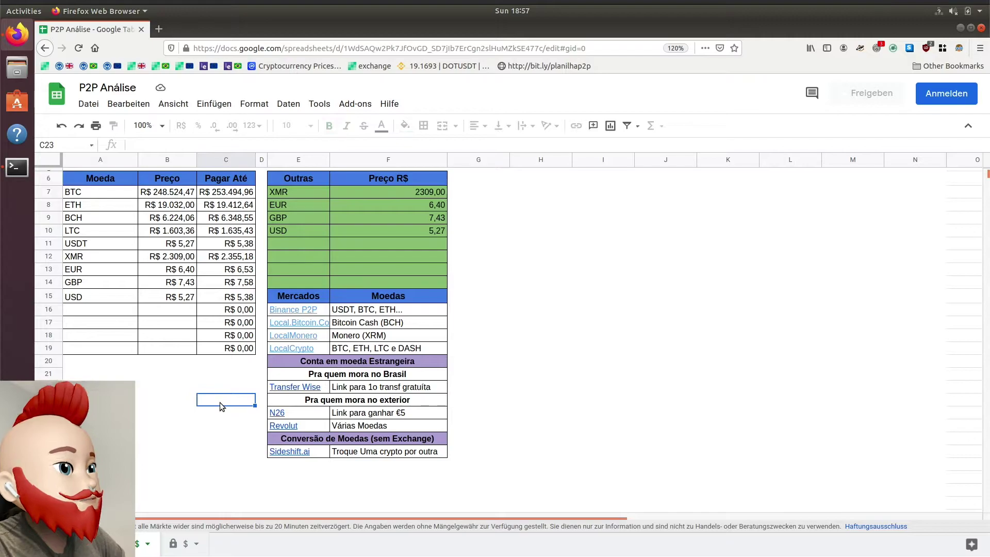
left_click(512, 349)
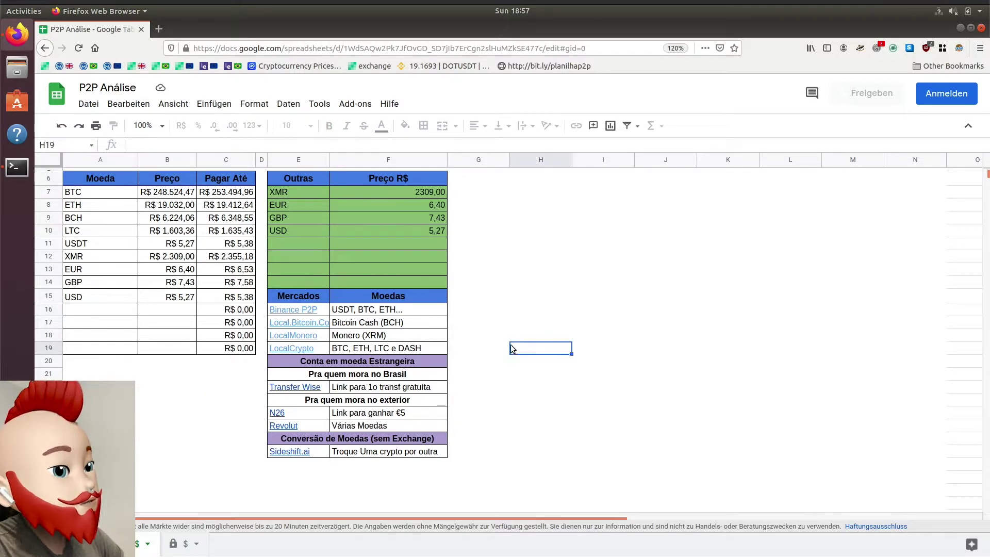
left_click(320, 351)
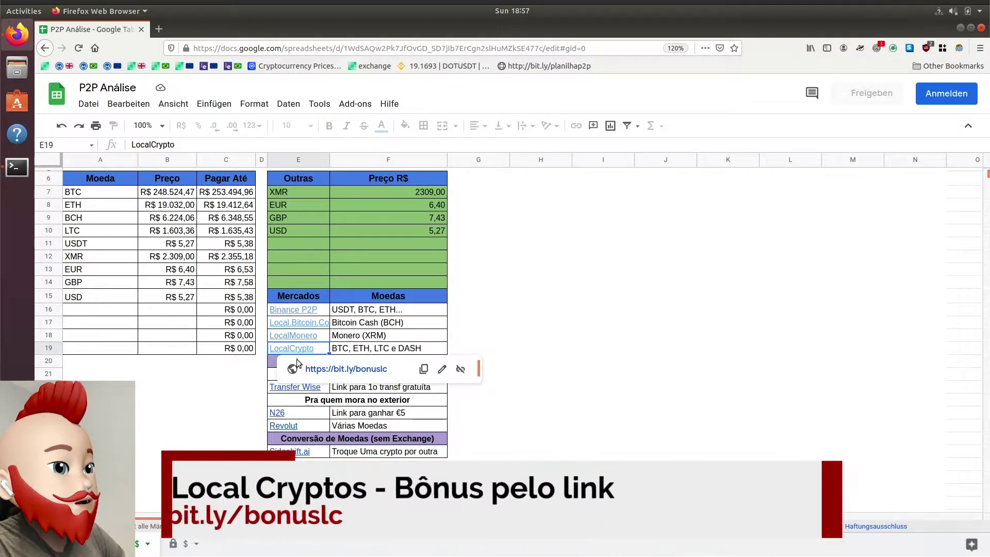
left_click(528, 357)
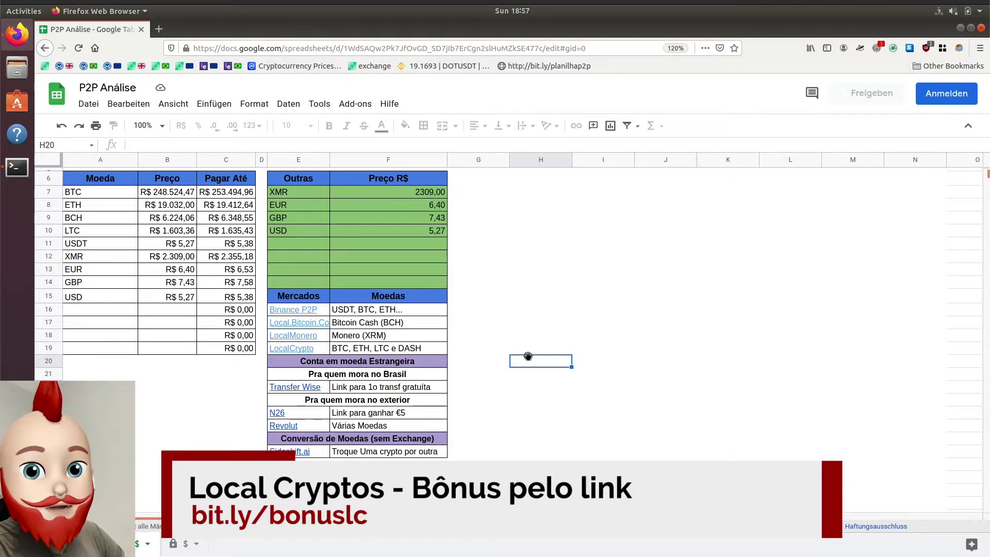
left_click(304, 351)
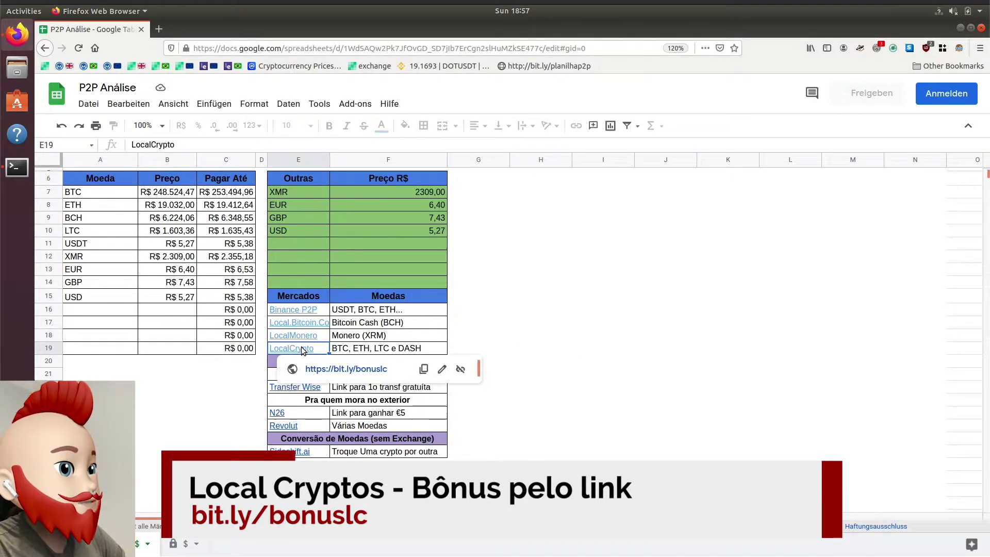
right_click(326, 370)
left_click(374, 410)
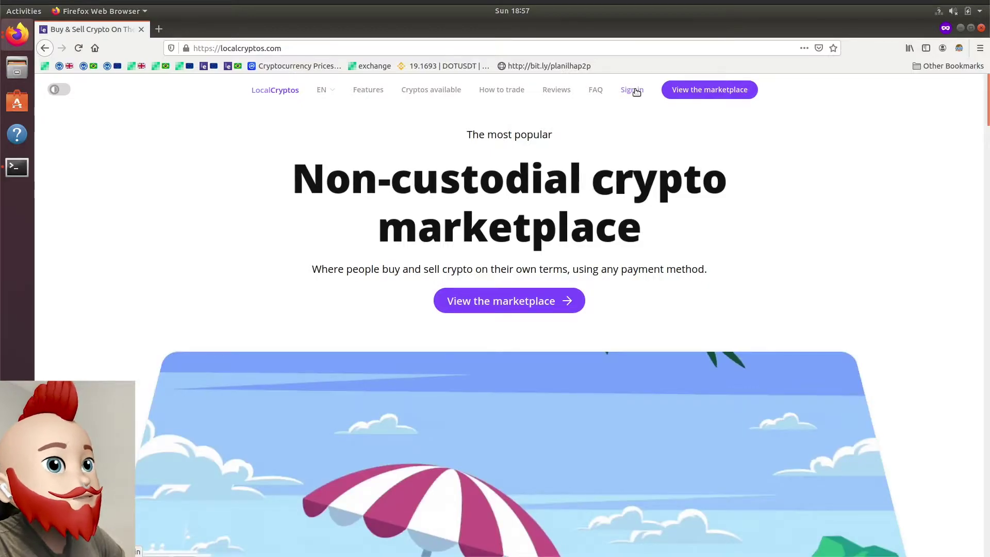
Step: Switch LocalCryptos to Português and reach the e-mail and password signup form via Cadastrar-se
left_click(320, 91)
left_click(343, 239)
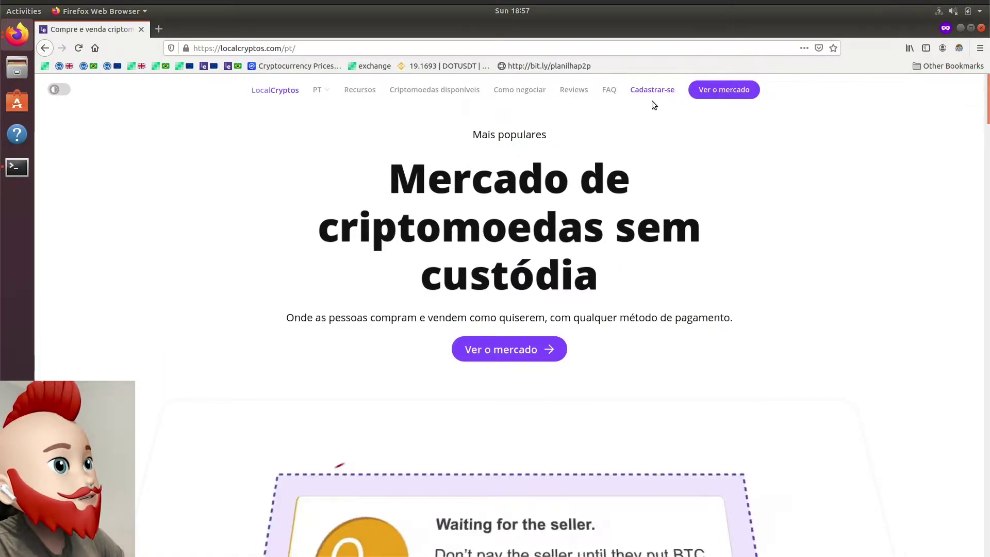
left_click(653, 92)
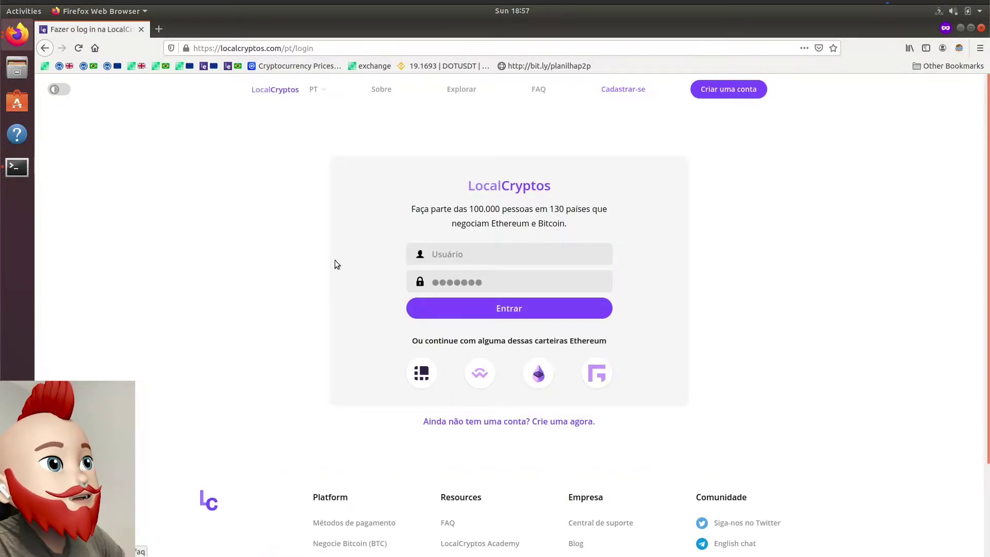
scroll(325, 283, "down", 1)
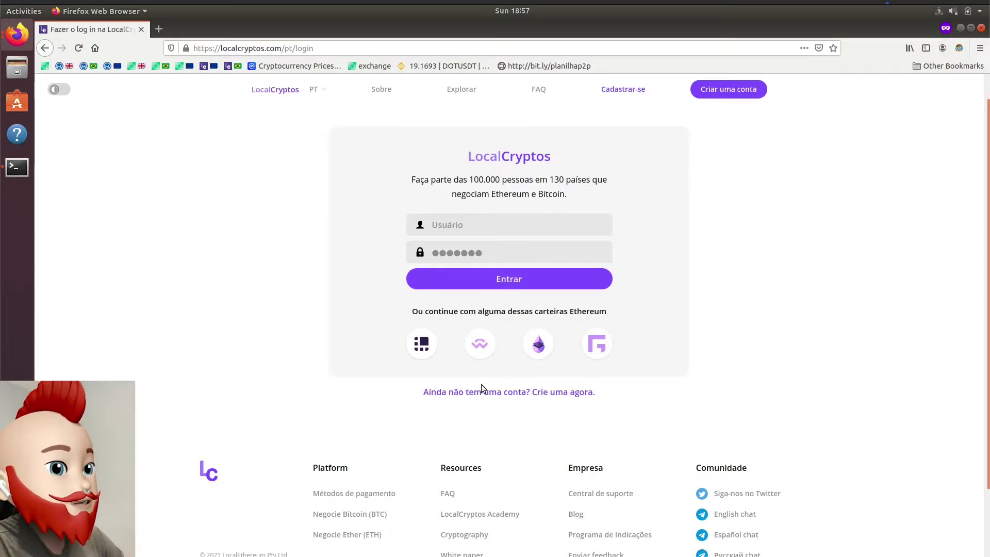
left_click(498, 393)
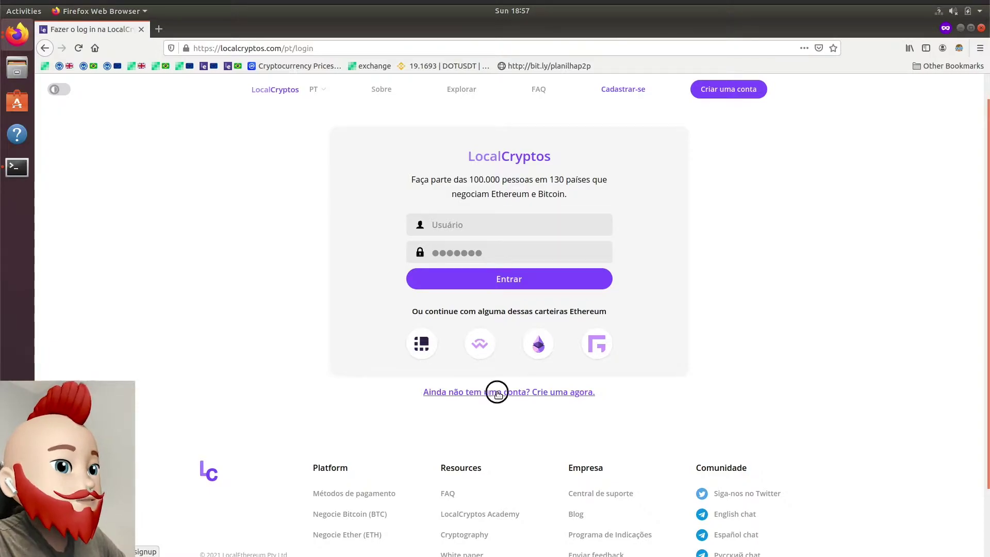
left_click(490, 261)
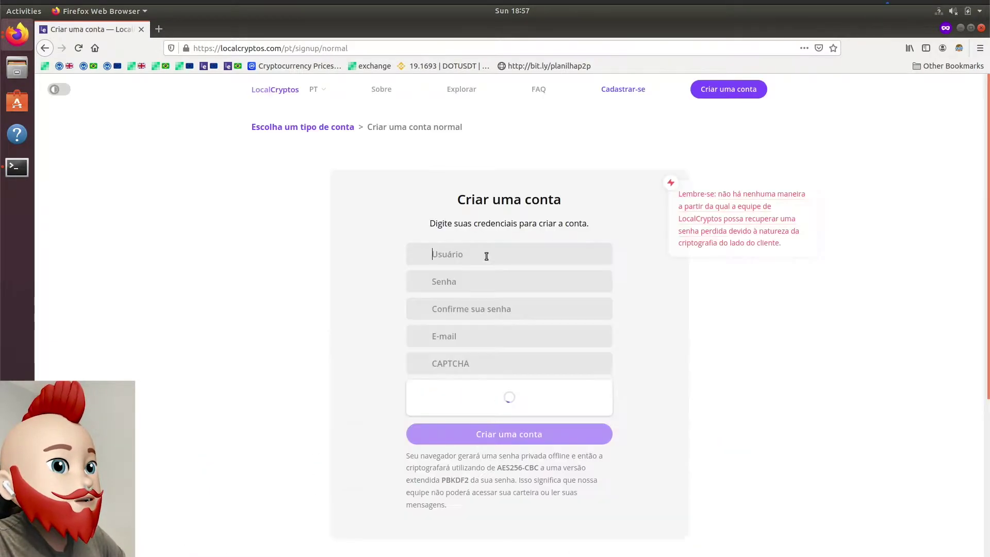
Step: Close the private signup tab and reopen LocalCryptos from the sheet's LocalCrypto link
left_click(481, 254)
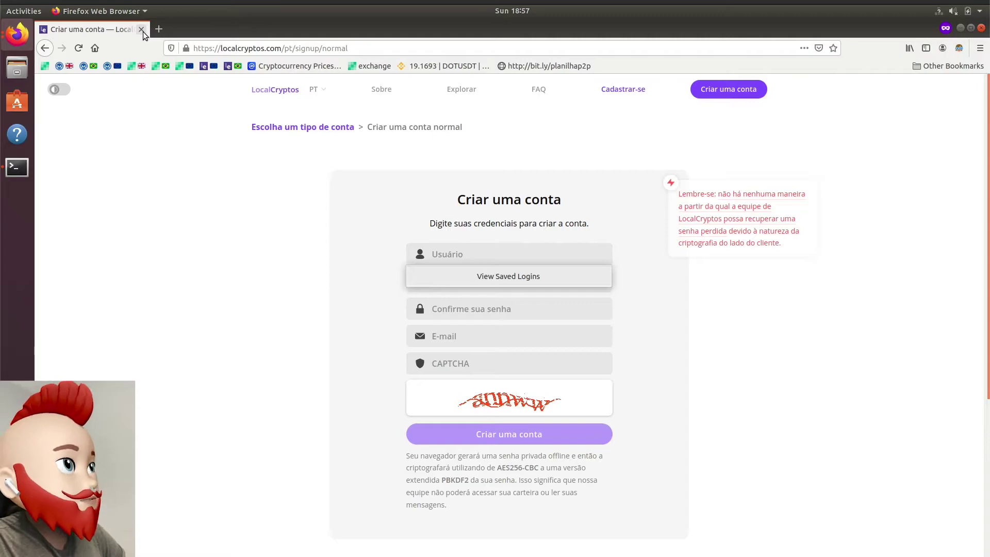
left_click(141, 30)
mouse_move(292, 349)
left_click(326, 368)
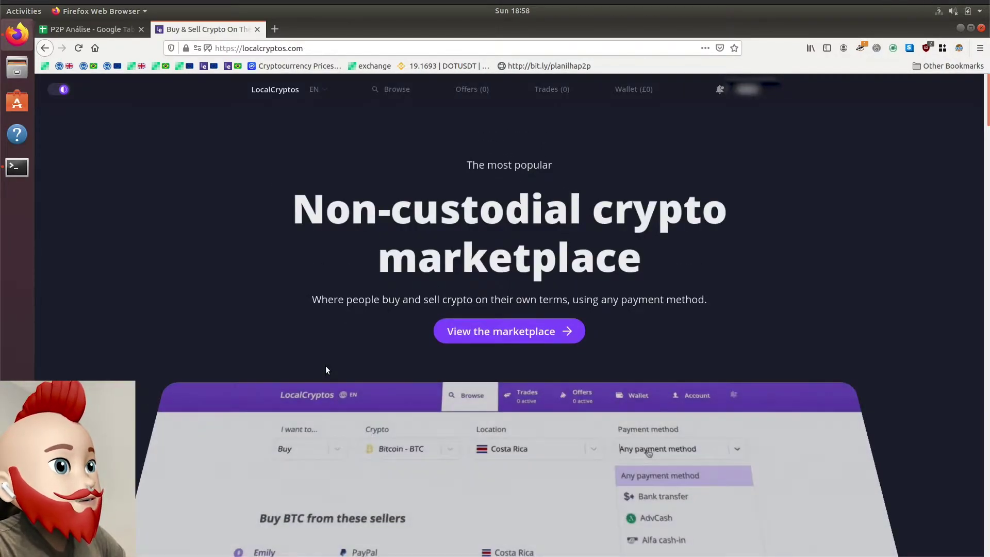
Step: Set LocalCryptos to Português and browse the Explorar listings of Litecoin sellers in BRL
left_click(259, 48)
left_click(284, 281)
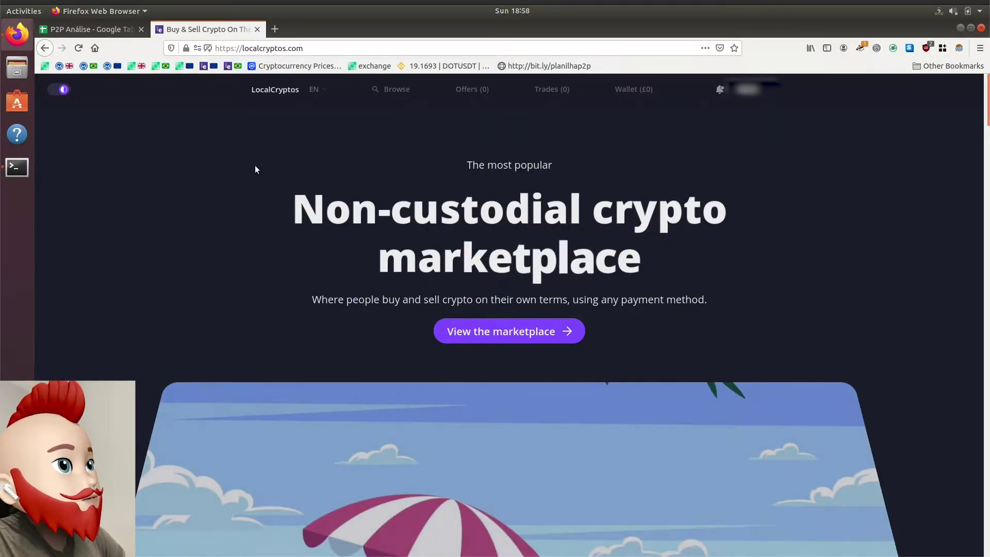
left_click(317, 90)
left_click(342, 240)
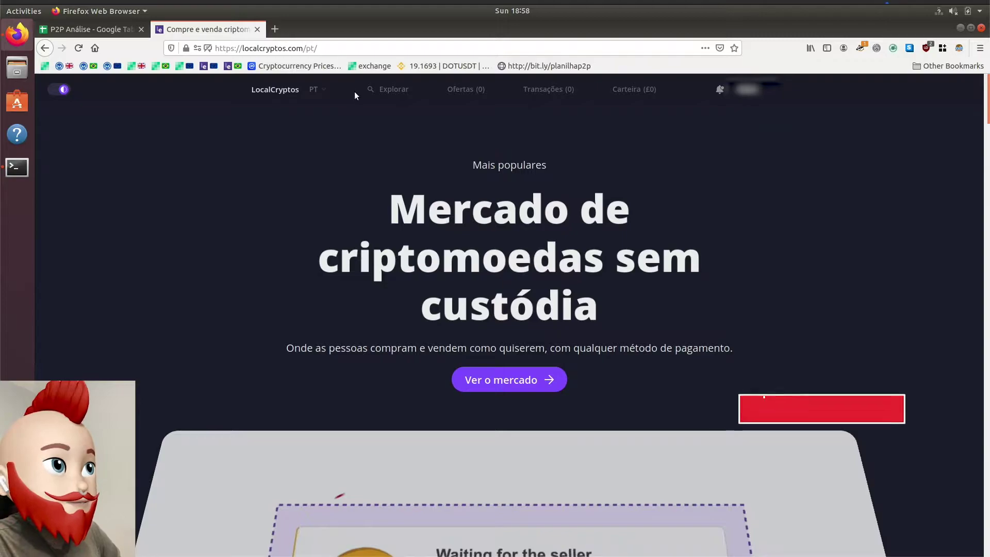
left_click(386, 89)
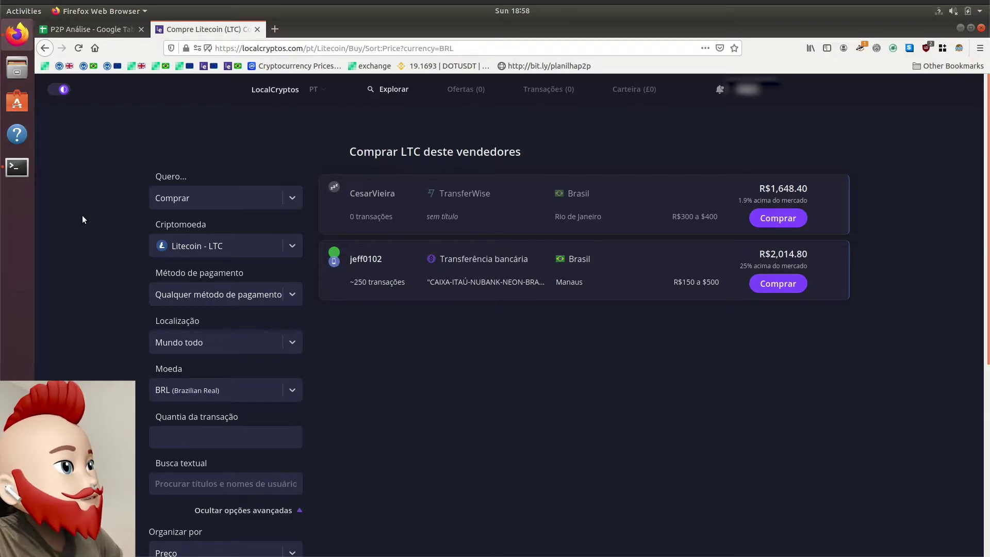
Step: Keep the offer search set to buying Litecoin
left_click(174, 198)
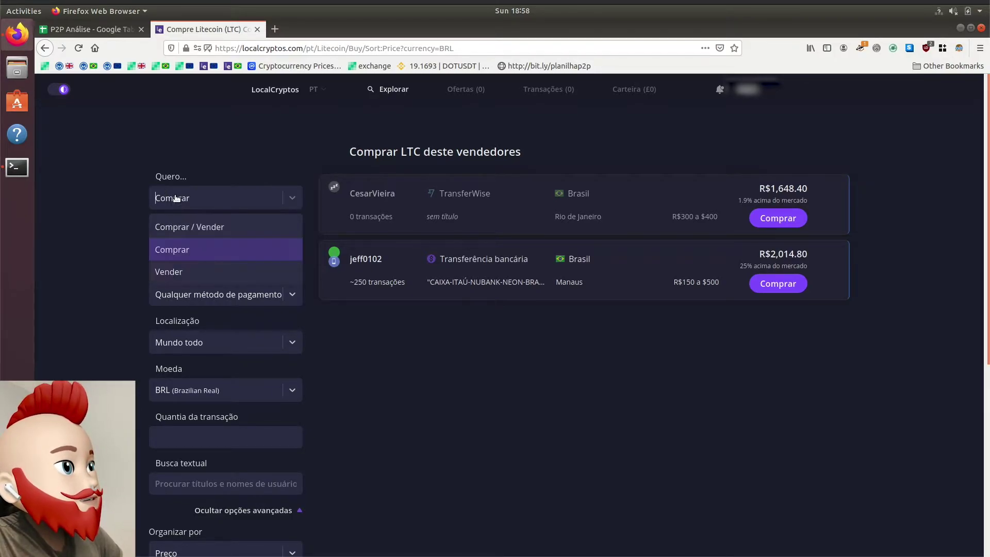
left_click(199, 259)
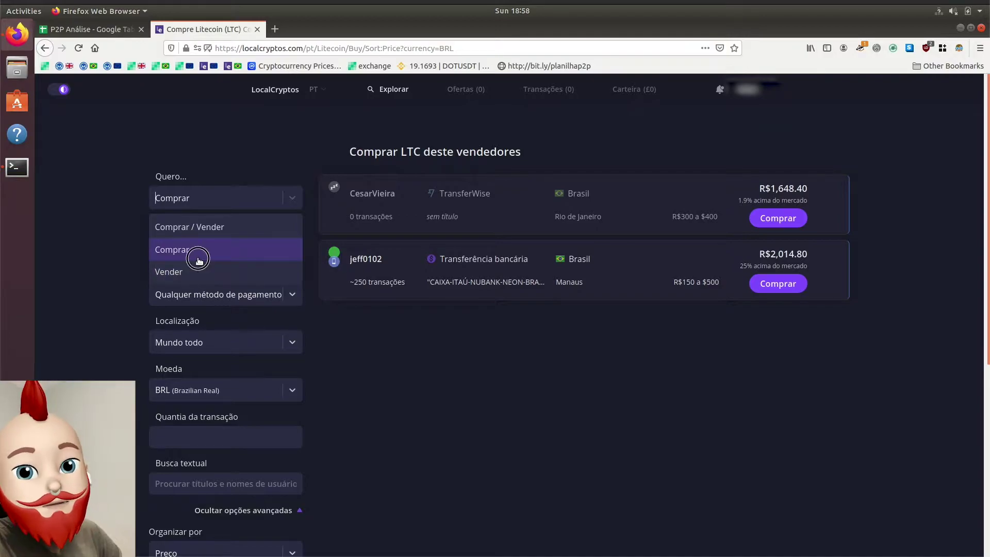
left_click(256, 241)
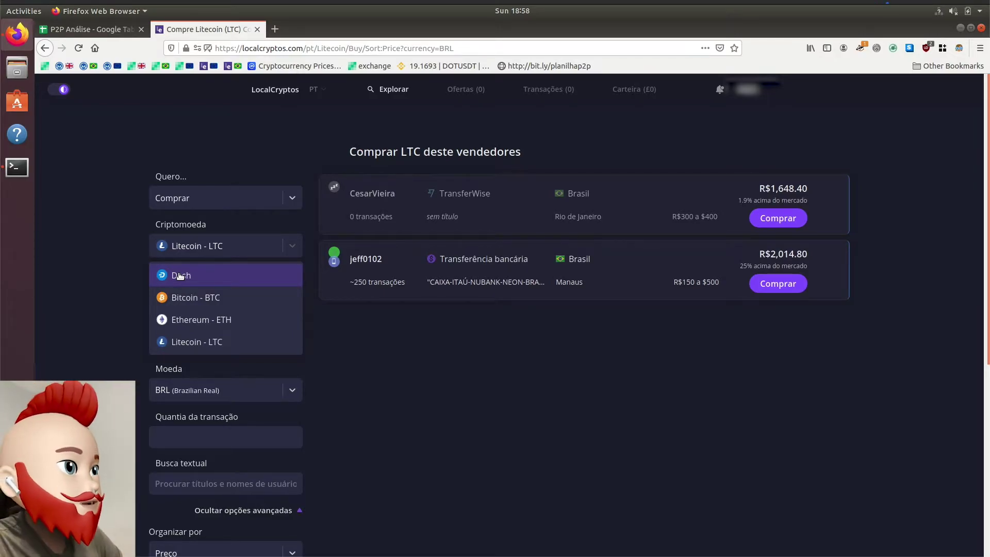
left_click(176, 347)
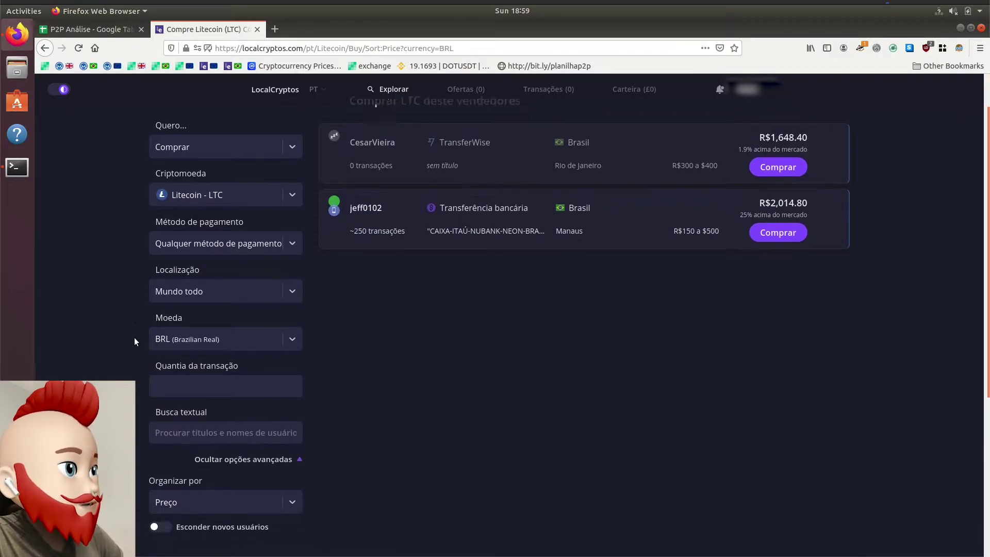
scroll(135, 341, "down", 2)
Step: Leave payment as 'Qualquer método de pagamento' and currency as BRL, then review the offers
left_click(261, 238)
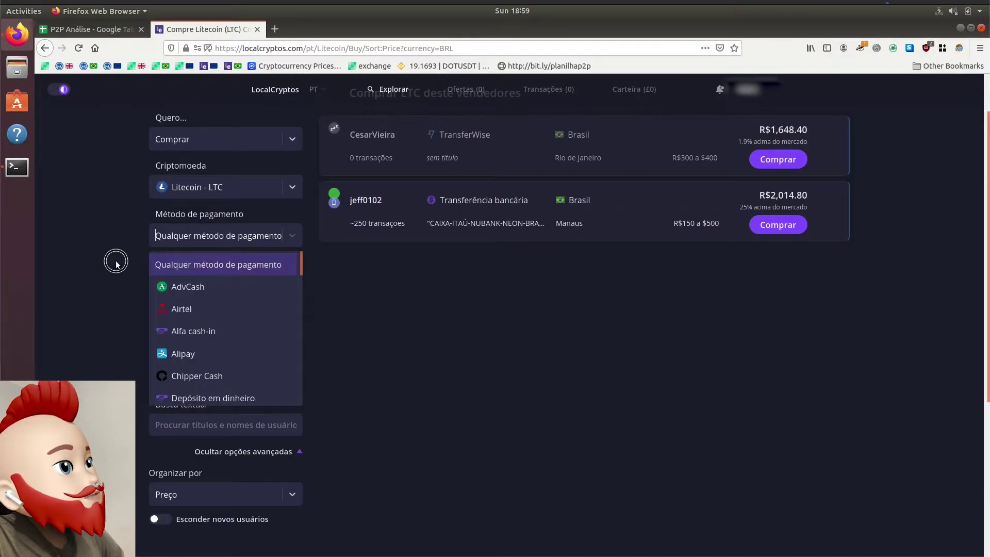
left_click(201, 237)
left_click(201, 239)
scroll(209, 395, "down", 4)
scroll(212, 397, "up", 5)
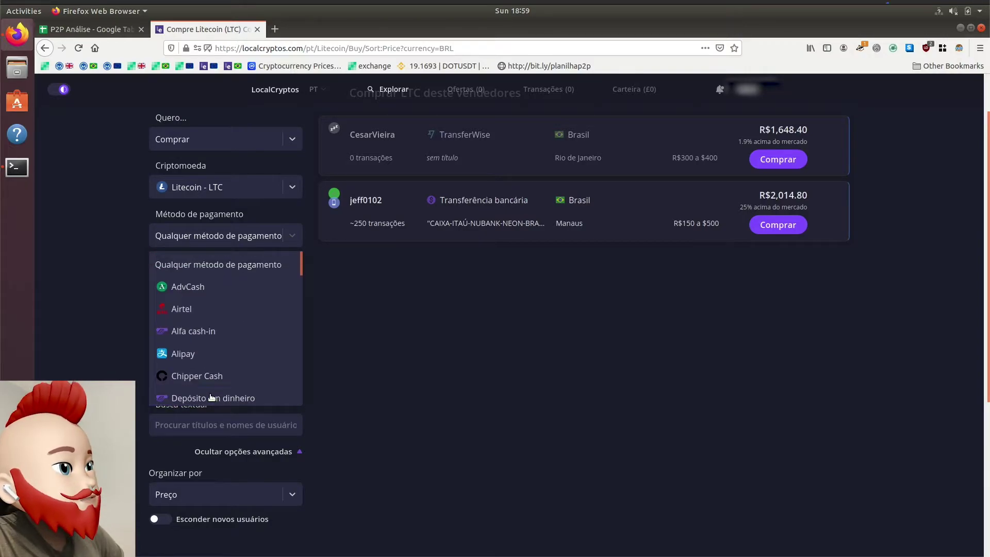
left_click(105, 310)
left_click(208, 241)
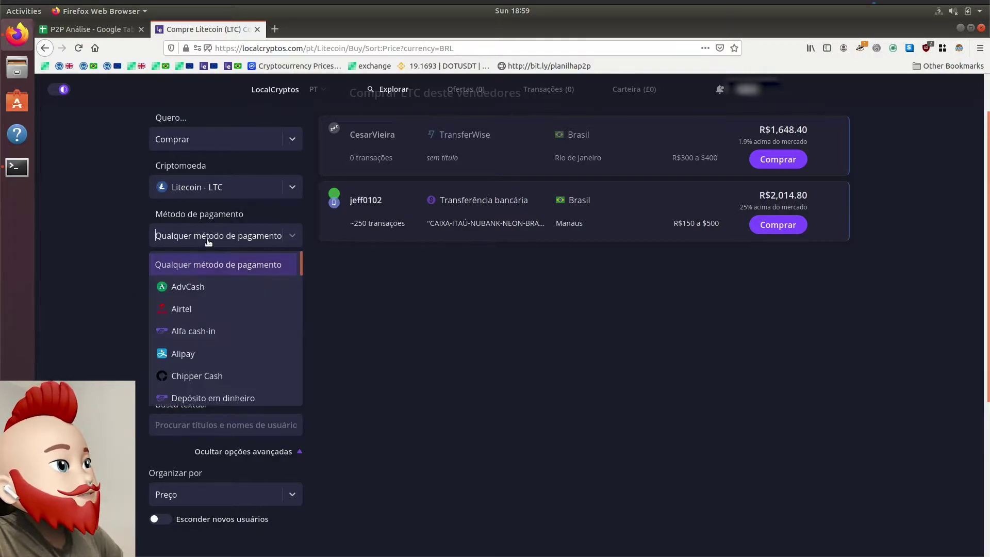
scroll(219, 338, "down", 4)
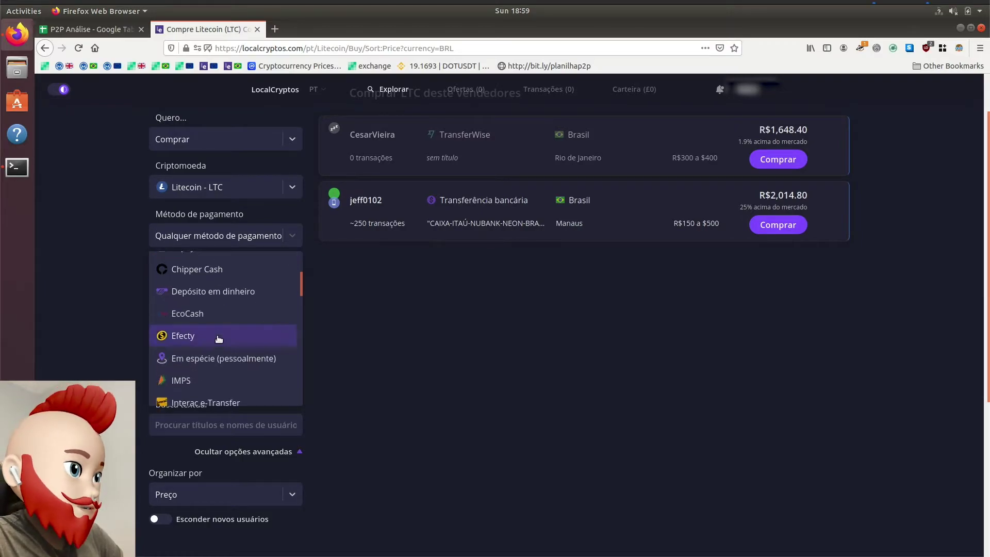
left_click(451, 349)
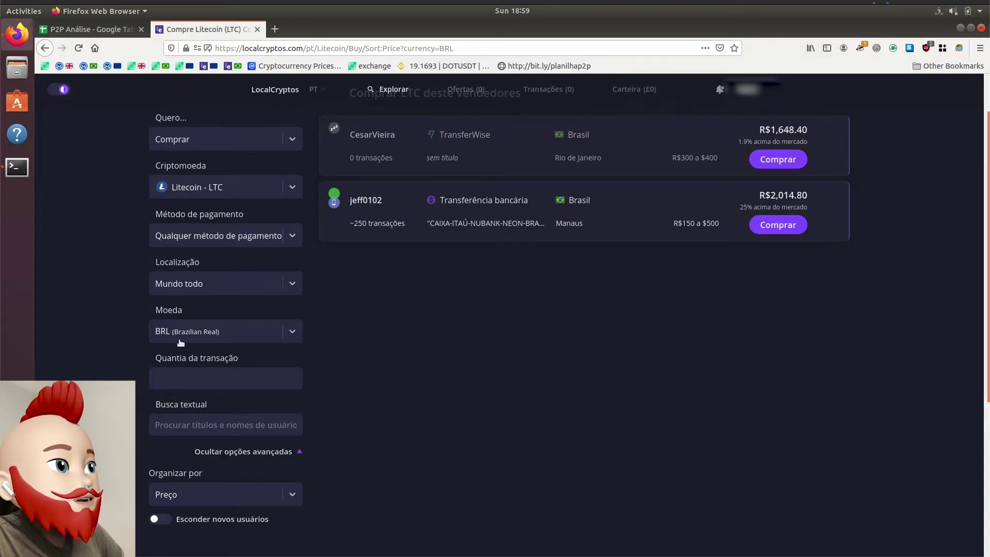
scroll(340, 323, "up", 2)
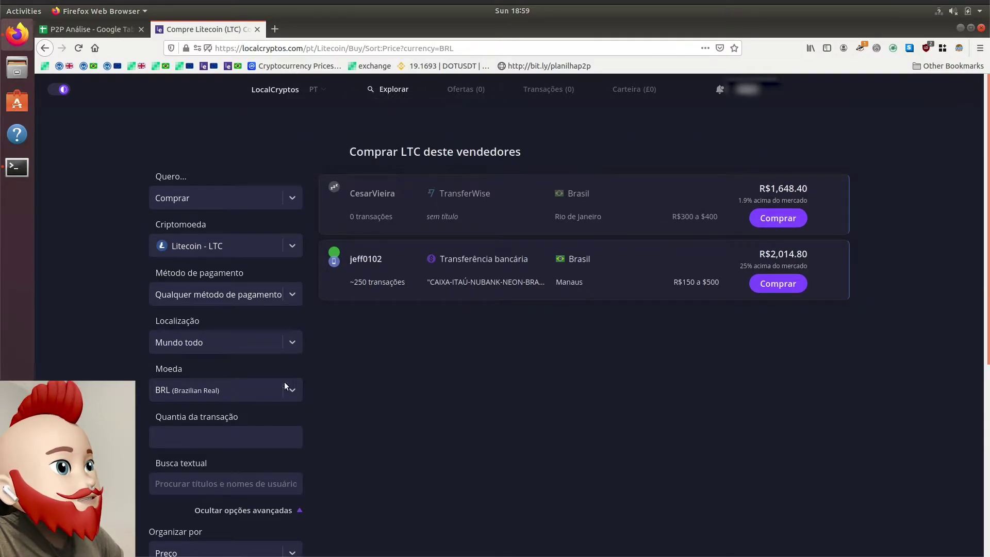
left_click(166, 398)
left_click(168, 388)
scroll(569, 317, "down", 2)
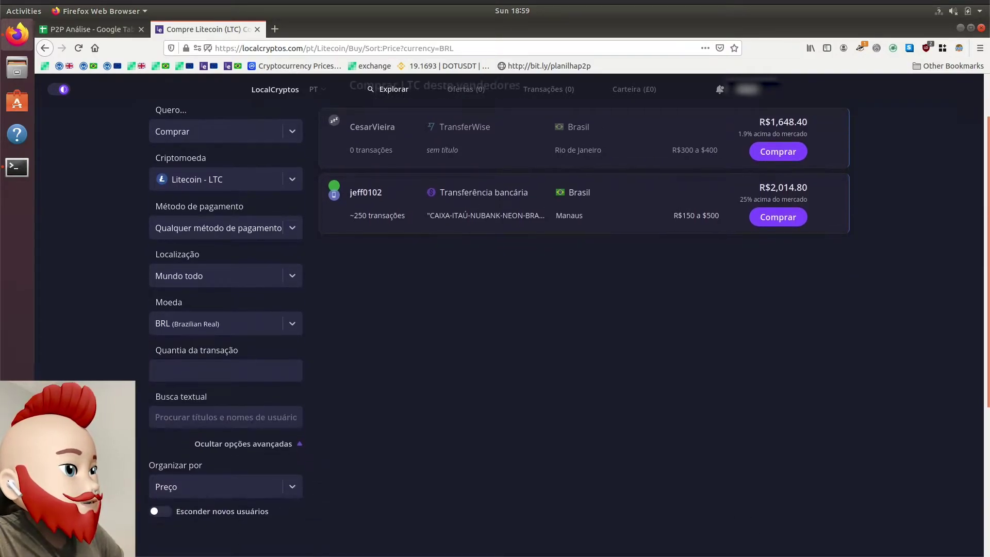
scroll(248, 400, "up", 2)
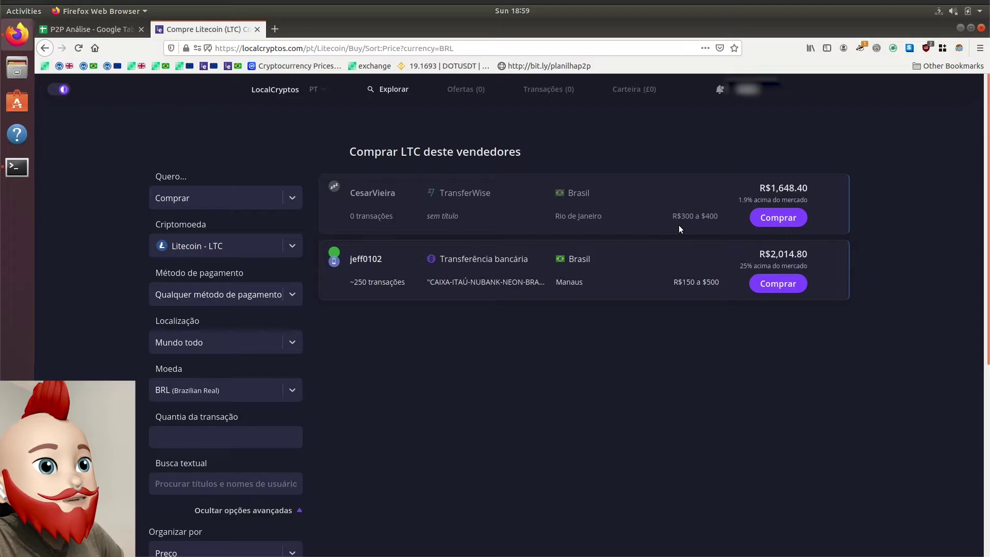
left_click_drag(741, 200, 821, 201)
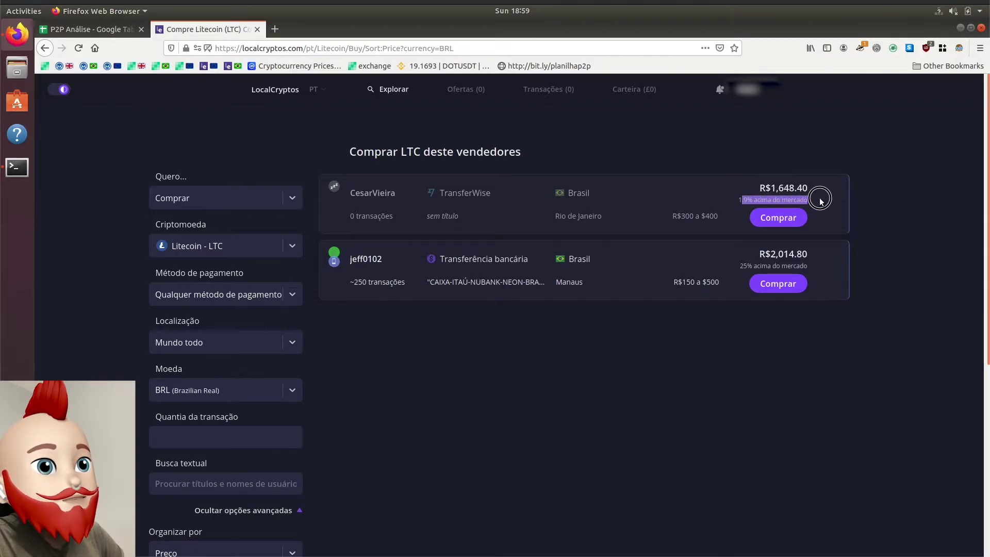
triple_click(791, 193)
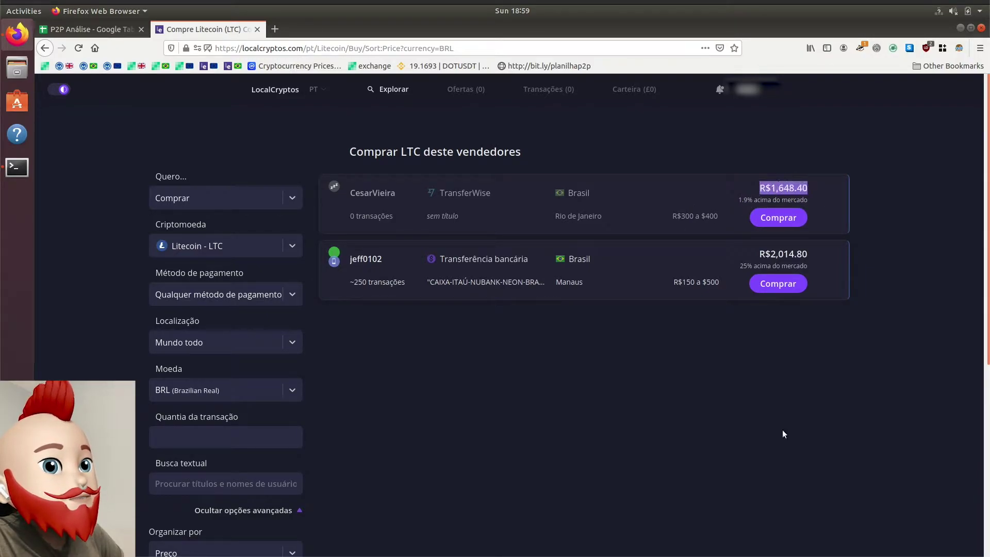
left_click(82, 30)
left_click(85, 231)
left_click(249, 232)
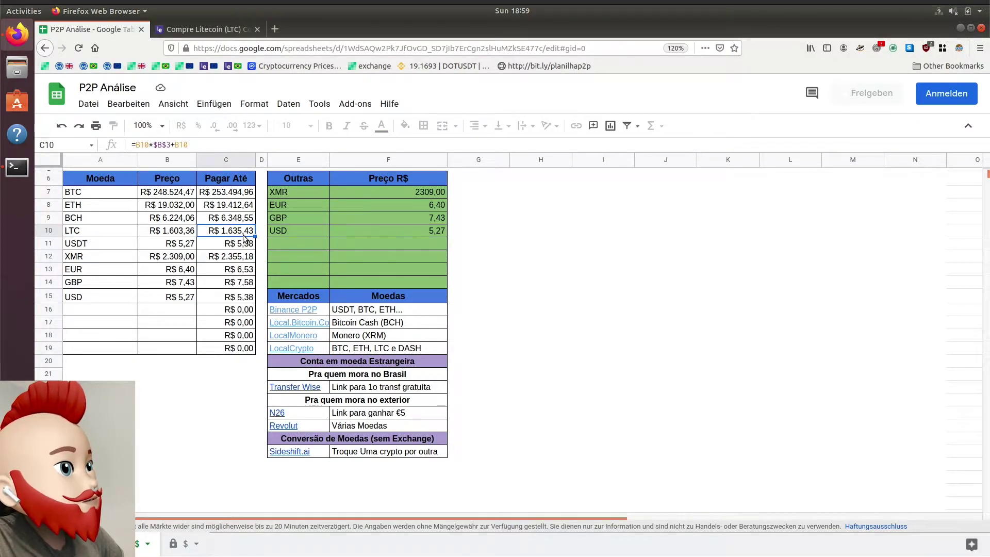
left_click(180, 31)
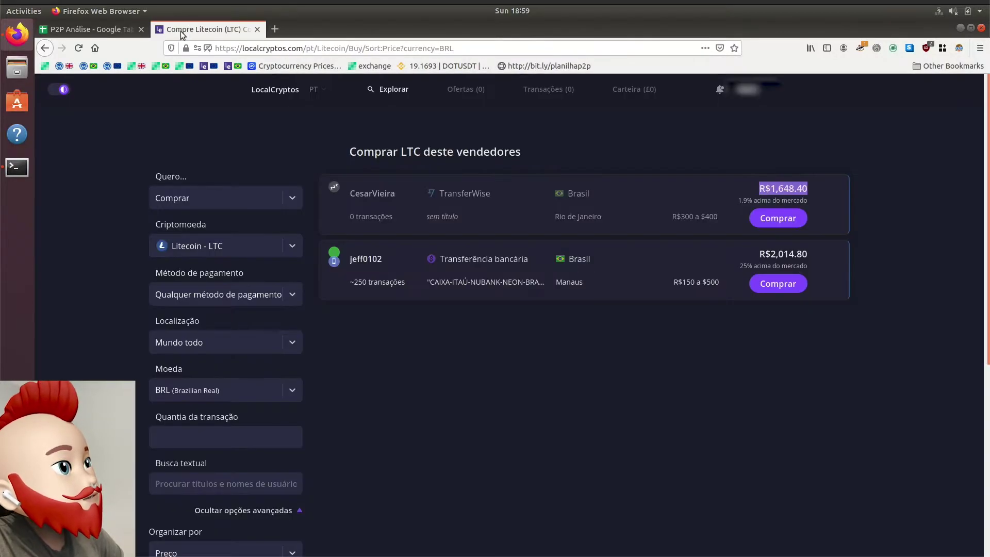
left_click(104, 32)
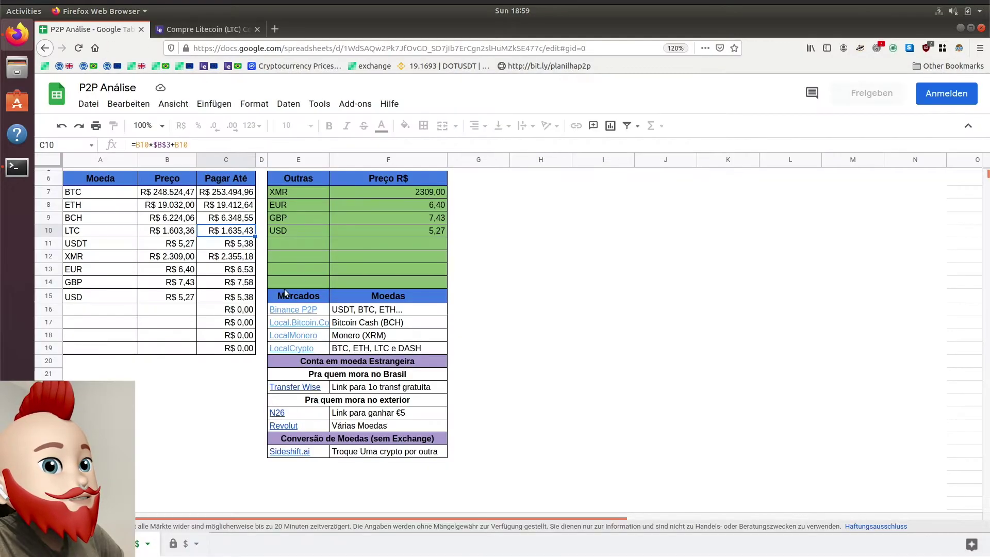
left_click(190, 235)
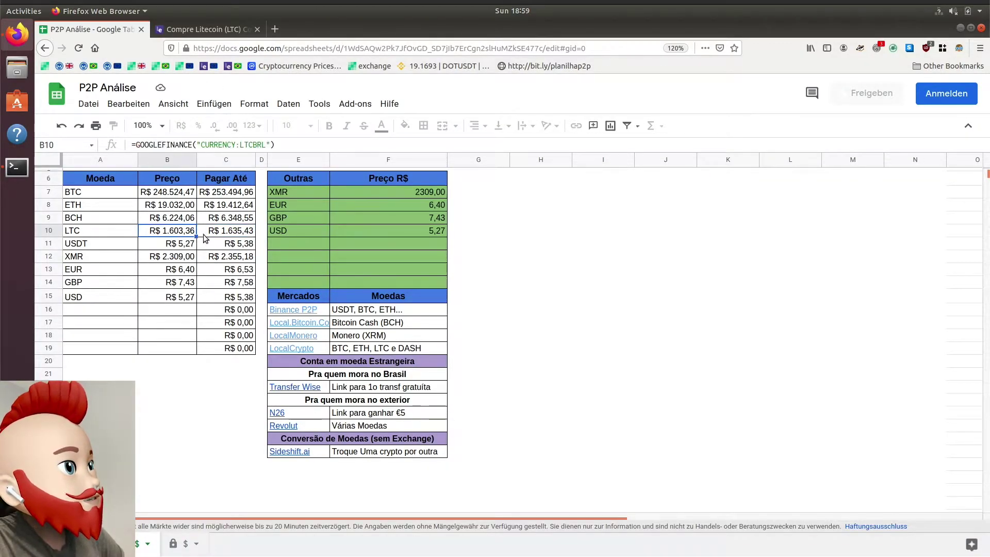
left_click(206, 29)
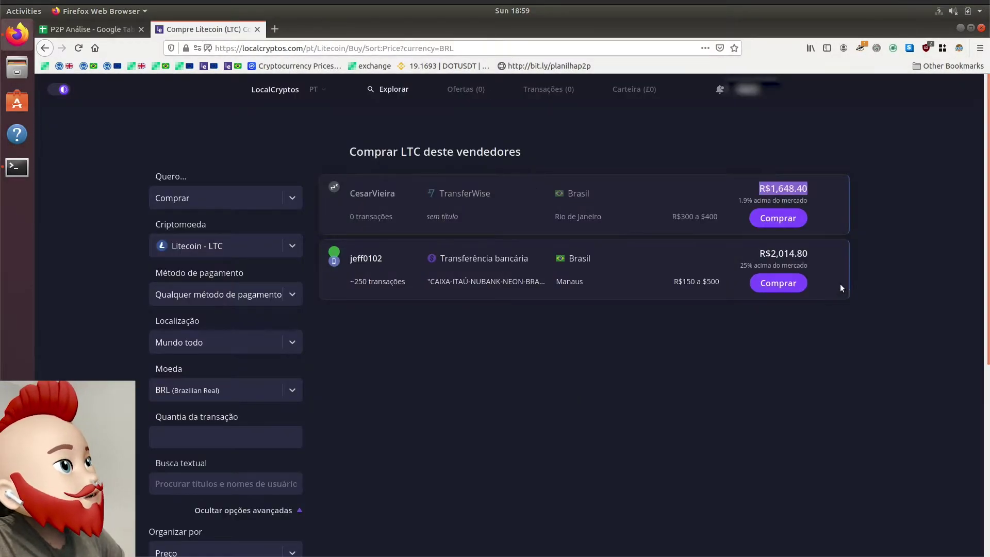
Step: Highlight the TransferWise method and the second offer's 25% premium, then show the cryptocurrency list
left_click_drag(434, 194, 489, 197)
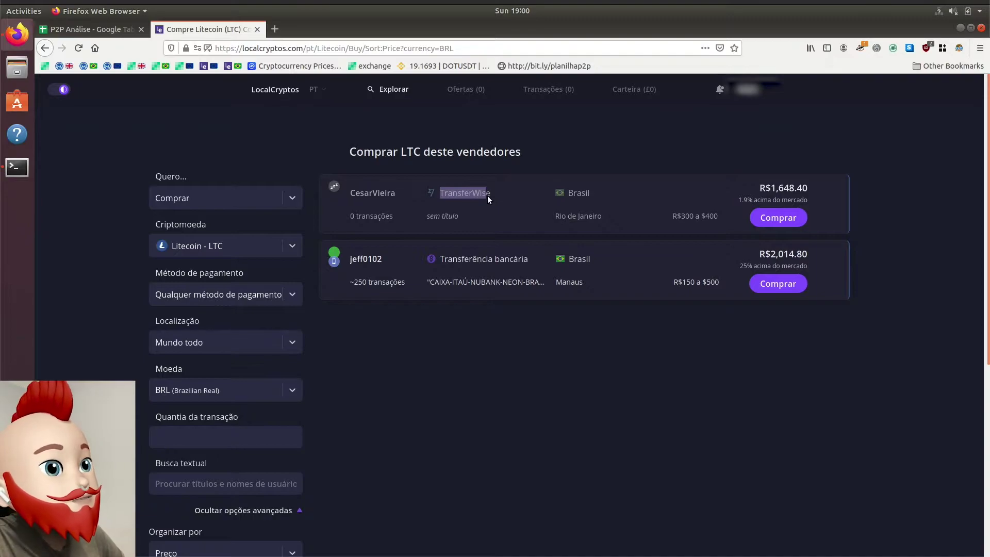
left_click(488, 206)
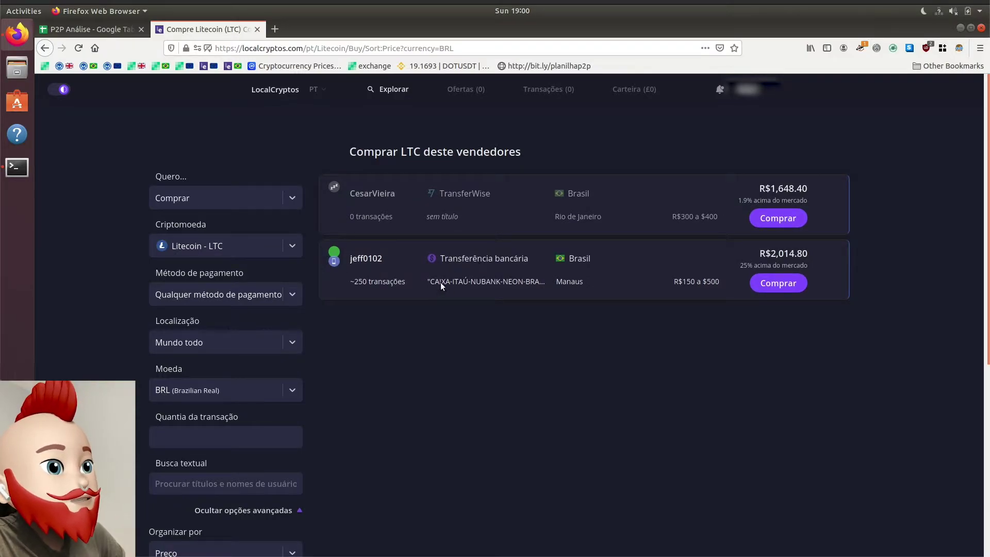
left_click_drag(436, 283, 536, 283)
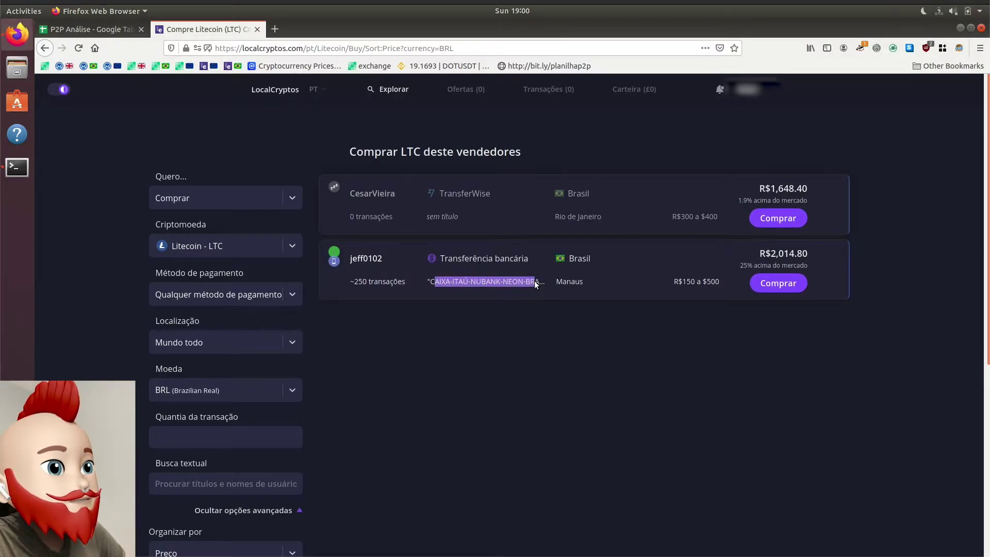
left_click_drag(742, 267, 763, 268)
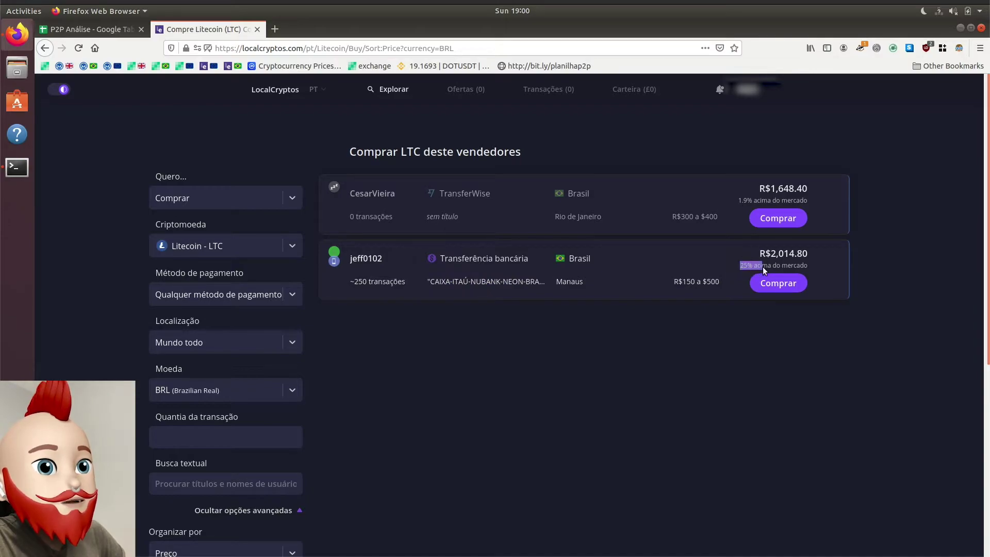
left_click(705, 388)
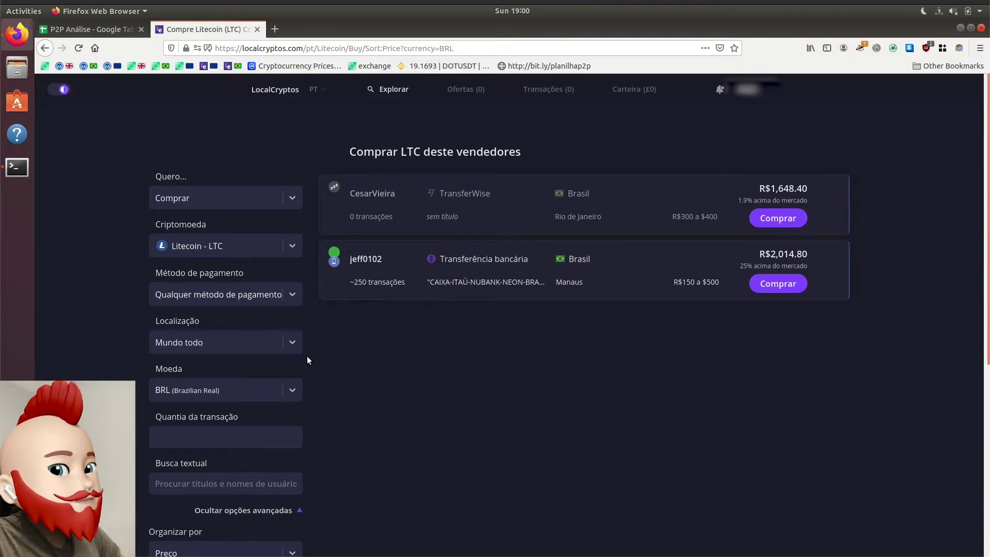
left_click(258, 243)
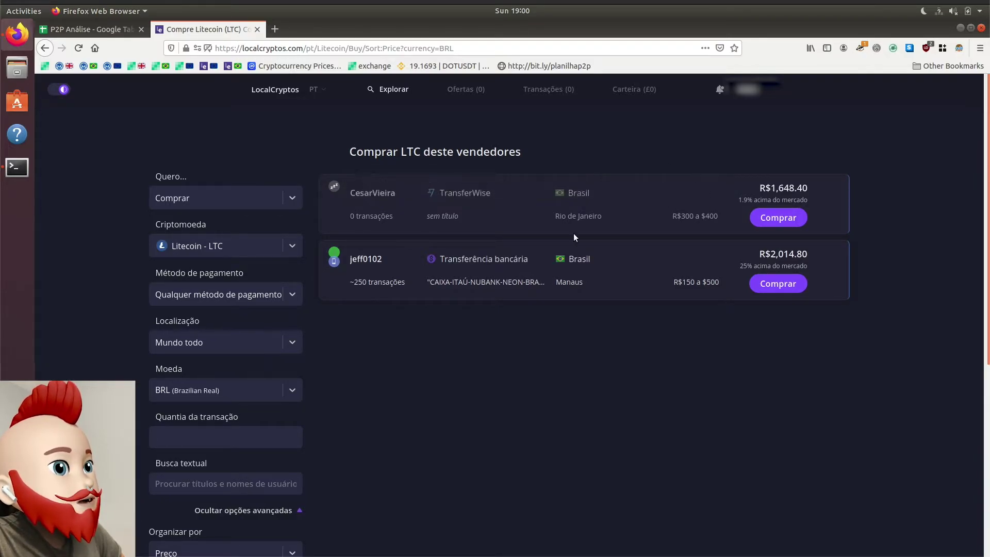
left_click(243, 246)
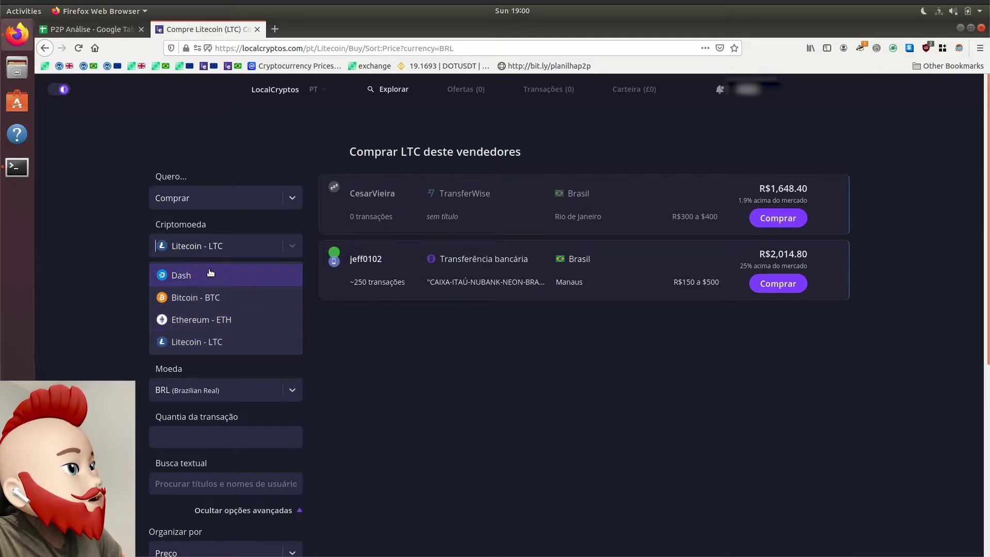
left_click(211, 274)
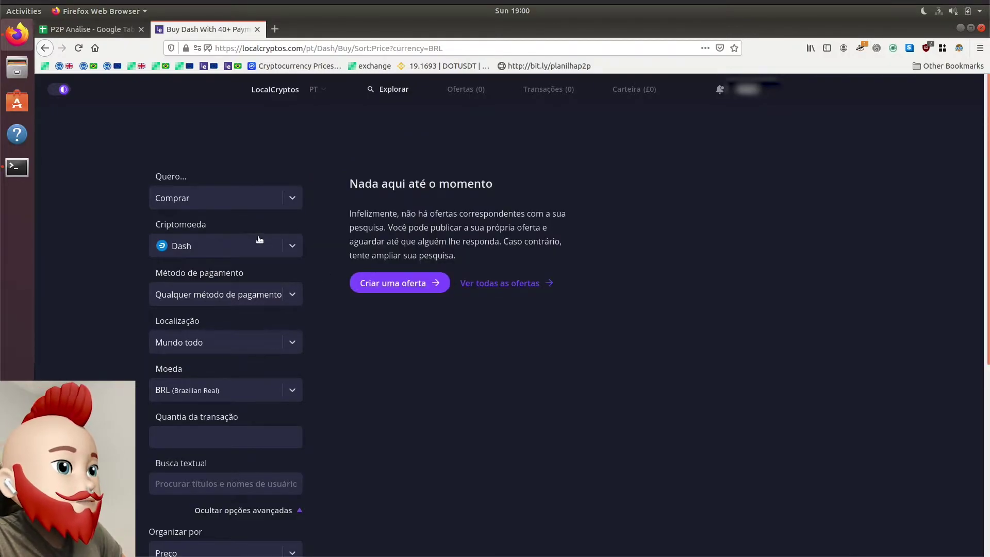
left_click(261, 242)
left_click(207, 294)
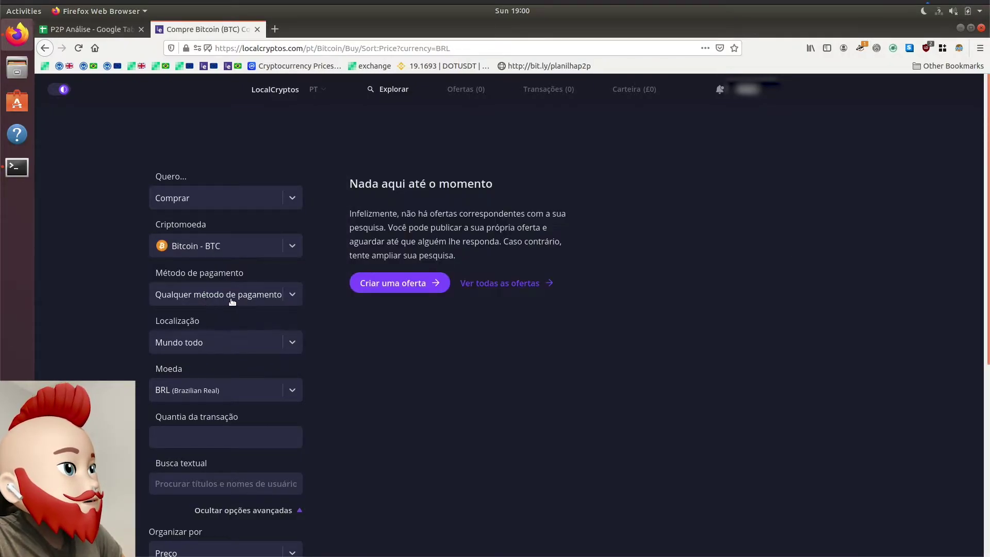
left_click(243, 246)
left_click(215, 316)
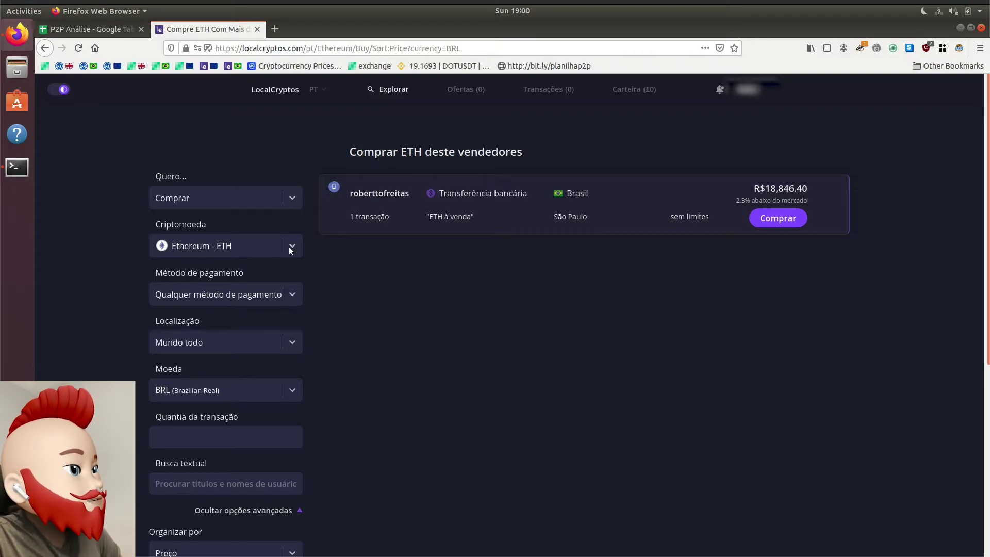
left_click(264, 247)
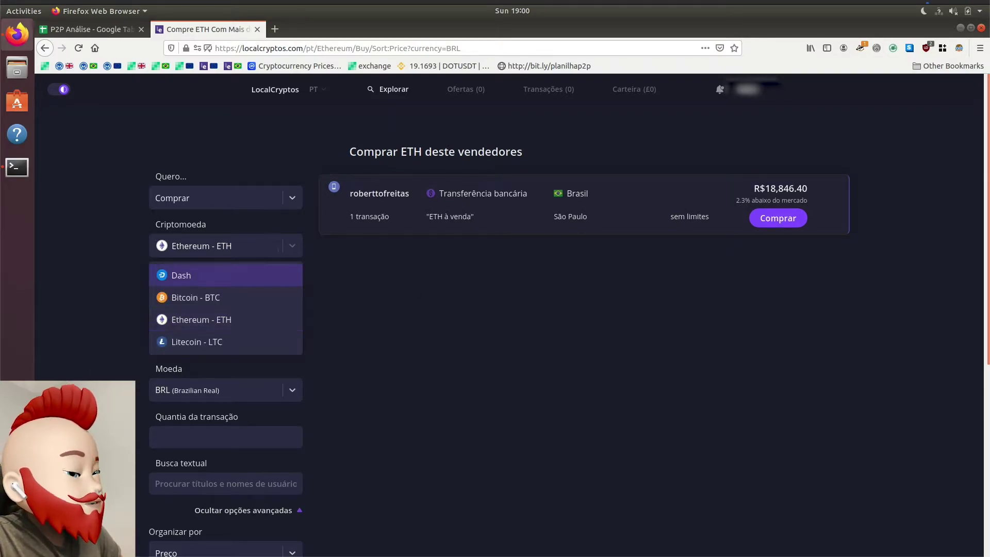
left_click(175, 346)
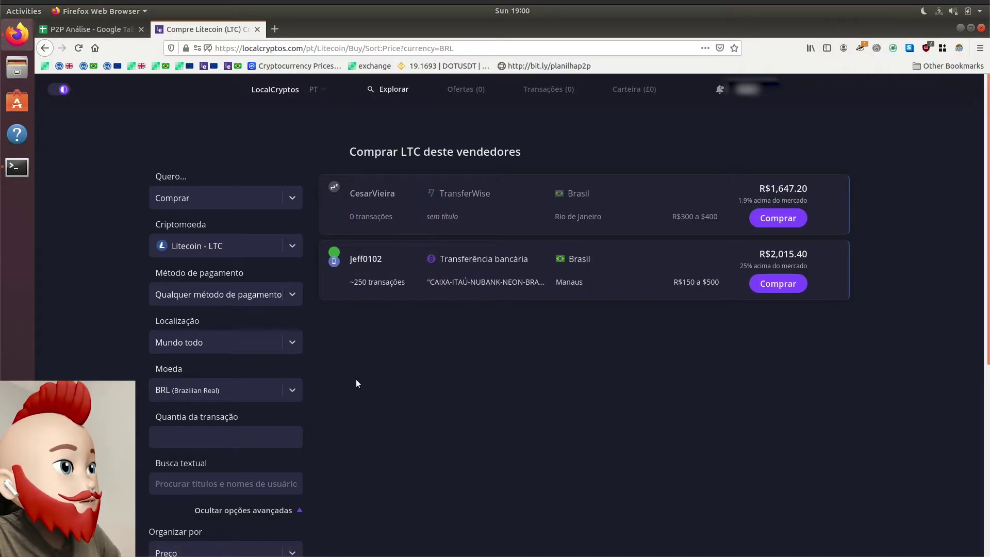
Step: Start buying from the TransferWise Litecoin seller and check R$300 for 0.182127 LTC
left_click(791, 217)
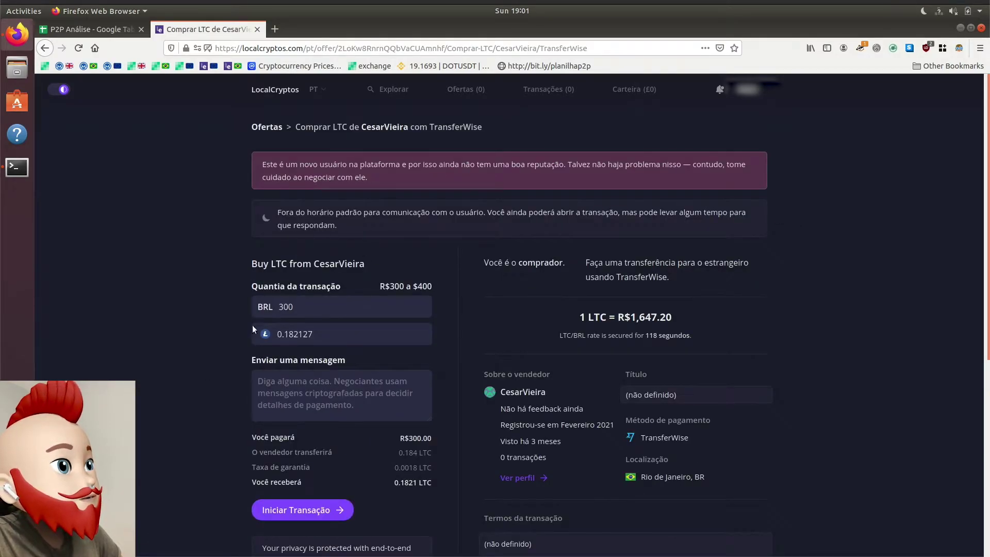
left_click_drag(377, 283, 442, 289)
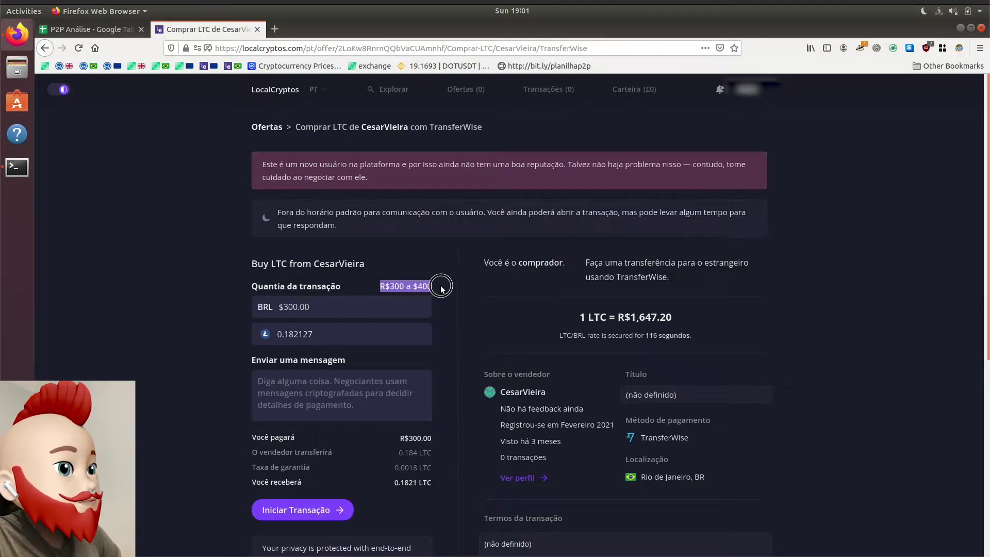
left_click(320, 300)
scroll(148, 376, "down", 3)
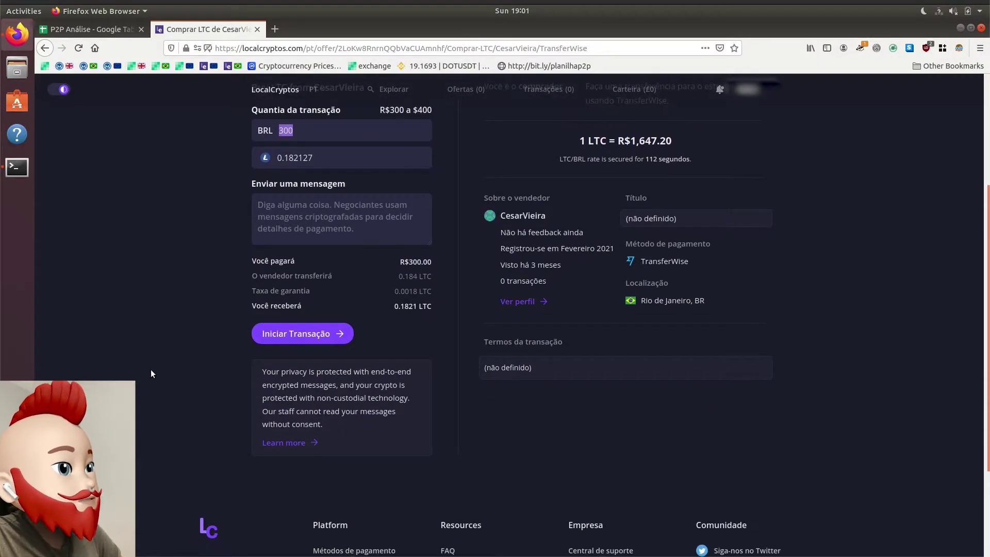
left_click(332, 157)
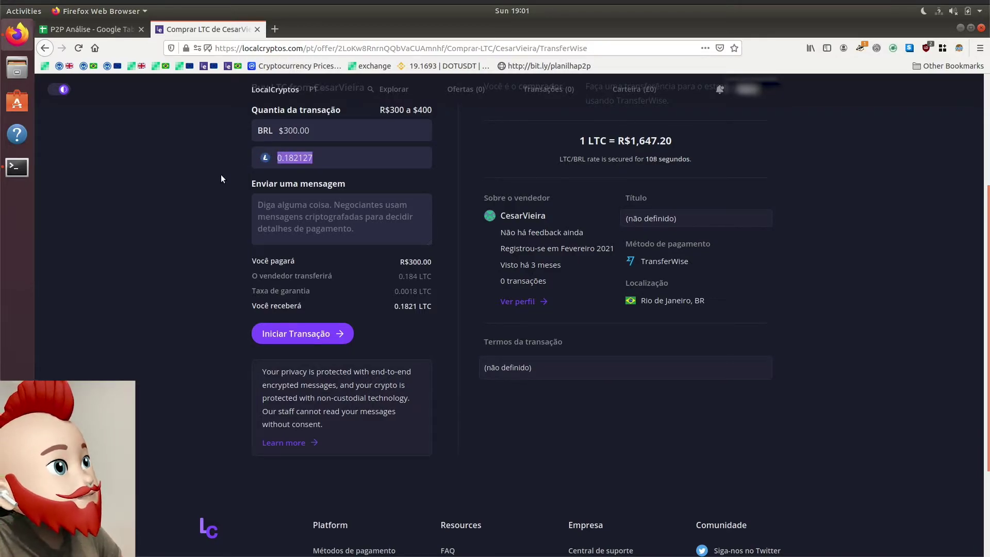
scroll(222, 176, "up", 1)
double_click(679, 291)
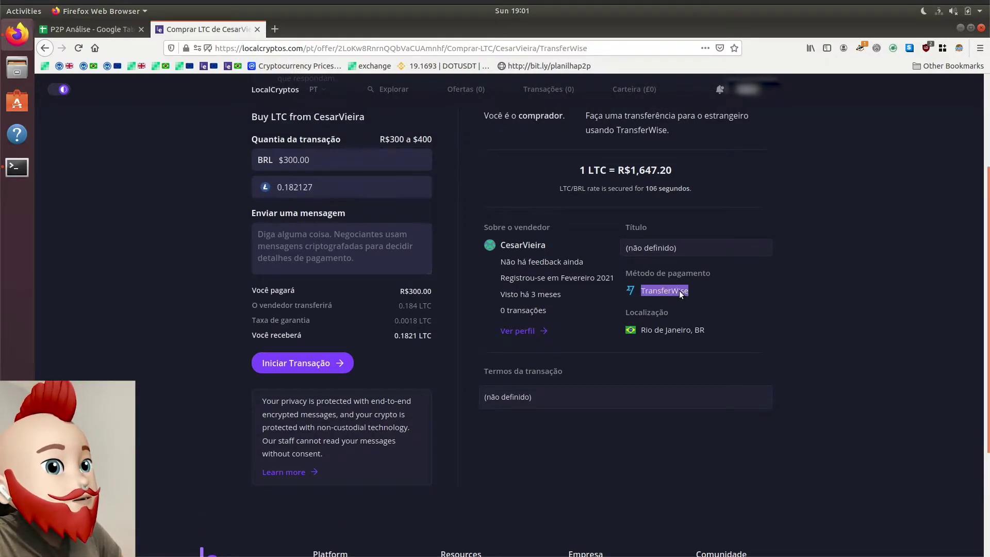
left_click(531, 264)
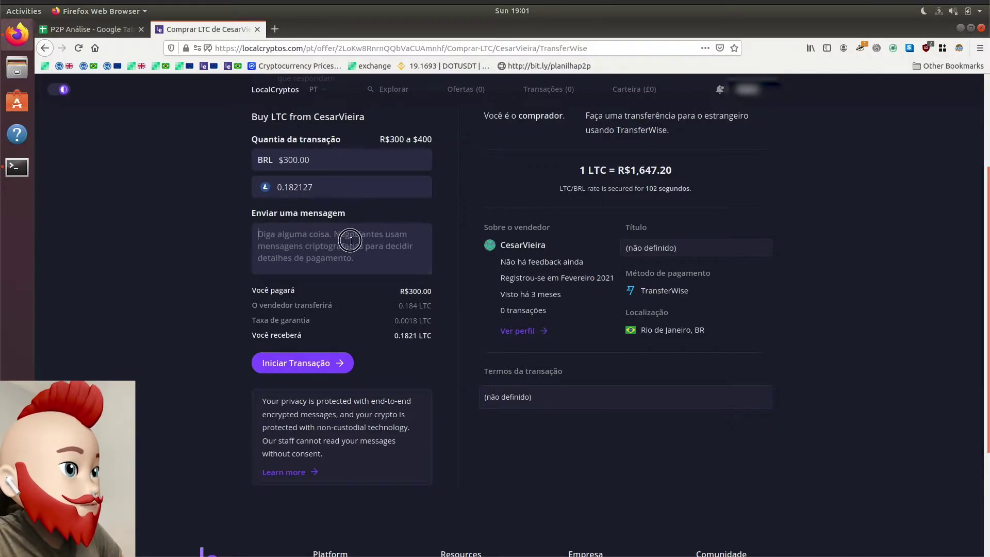
Step: Write the seller the message 'Ola. Por favor, qual os dados de pagamento?'
left_click(383, 243)
type("Ol'a,")
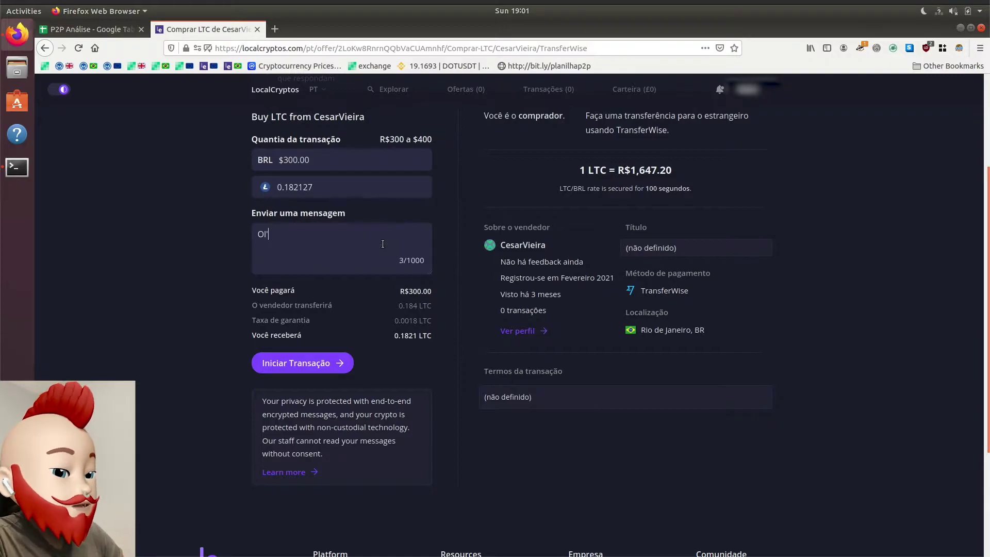
key("BackSpace")
key("BackSpace")
key("BackSpace")
type("a. P{o")
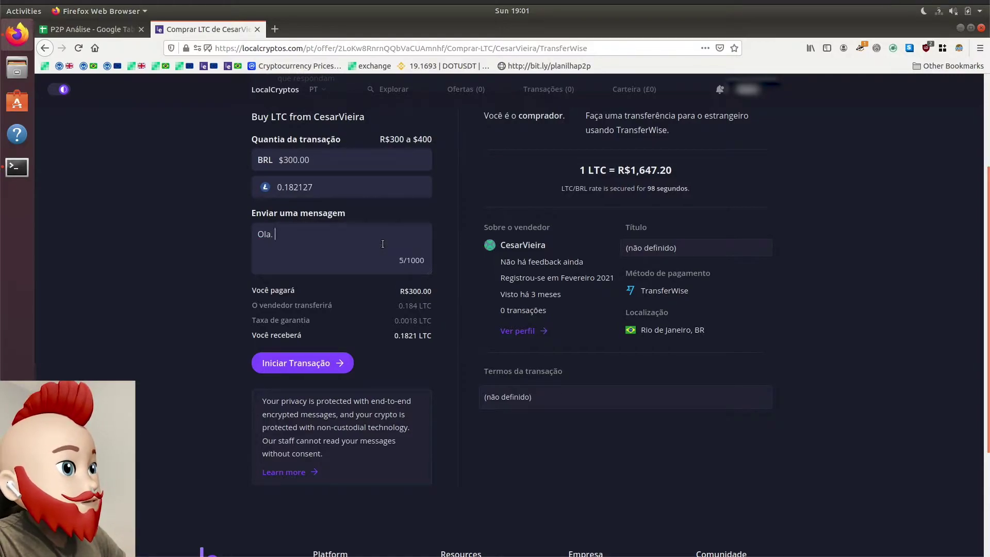
key("BackSpace")
key("BackSpace")
type("or favor, qual os dados de pagamento?")
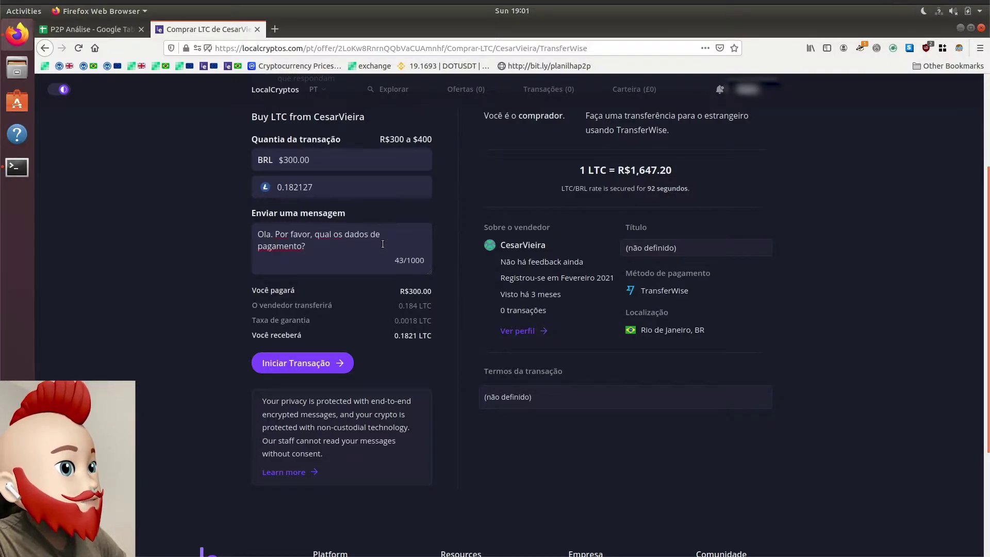
Step: Start the R$300 LTC purchase trade, then go to the Minhas ofertas page
left_click(322, 364)
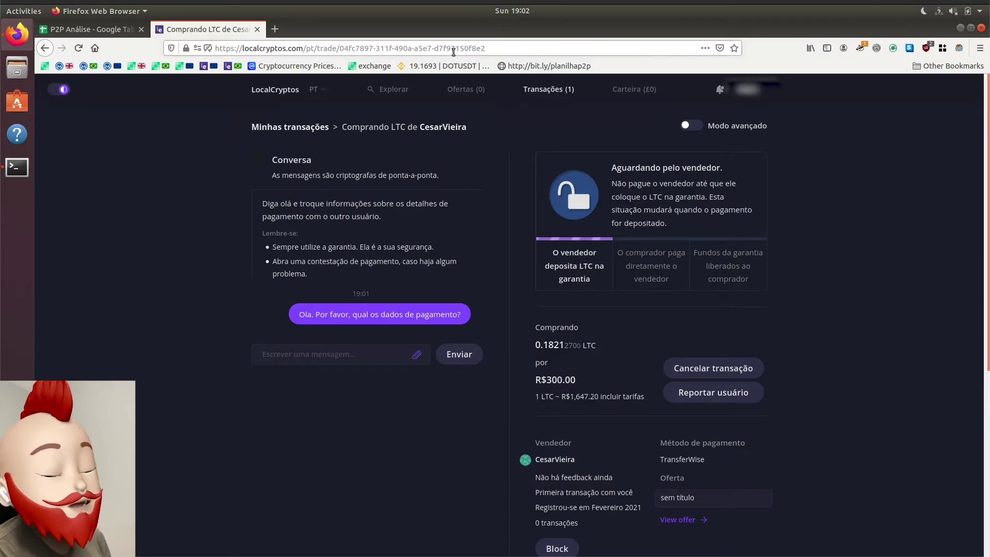
left_click(464, 94)
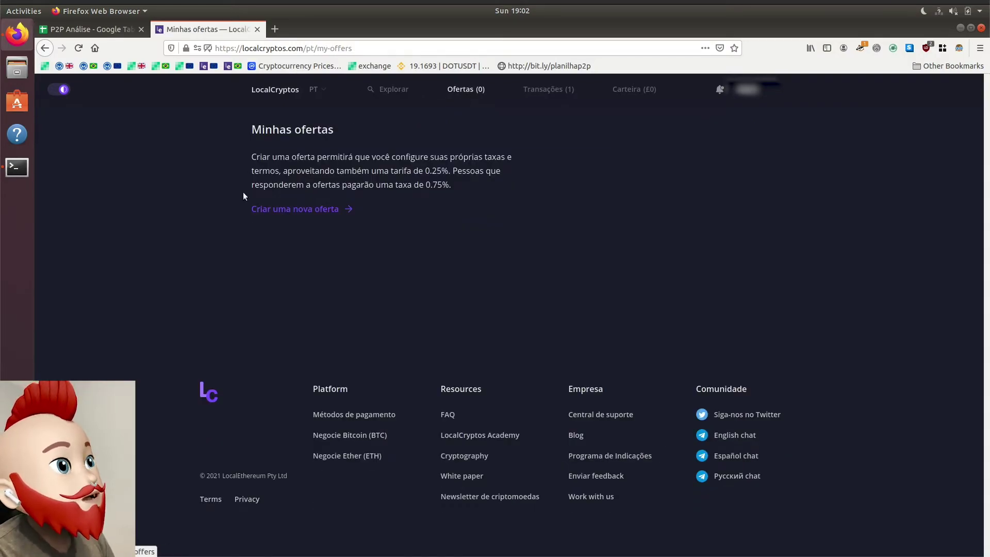
Step: Start a new offer and choose Comprar Bitcoin as its type
left_click(290, 211)
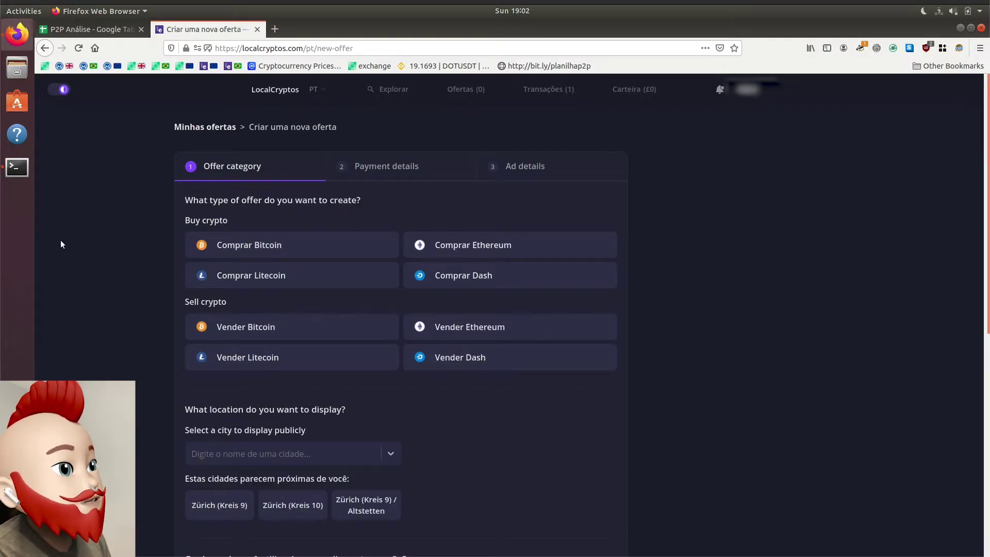
scroll(98, 300, "down", 1)
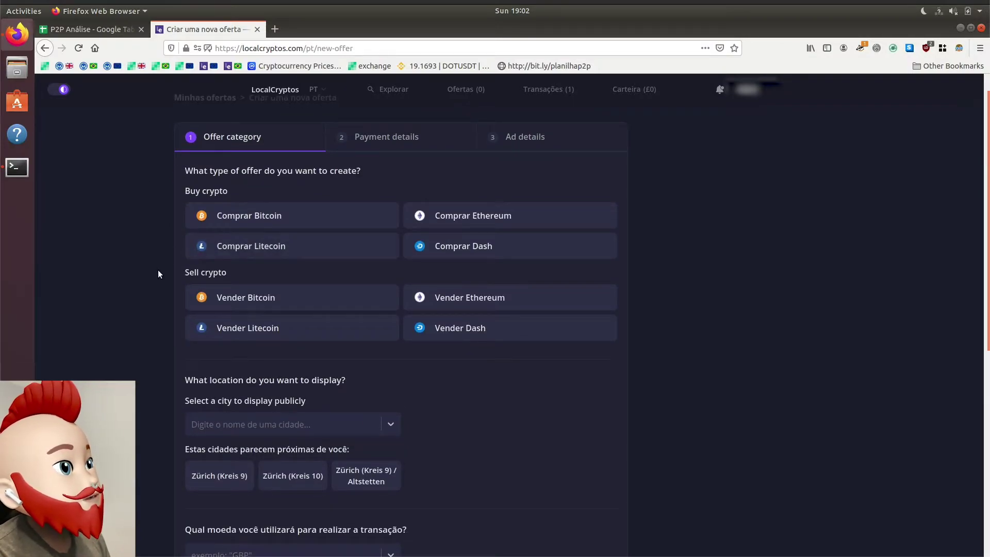
left_click(285, 245)
left_click(280, 227)
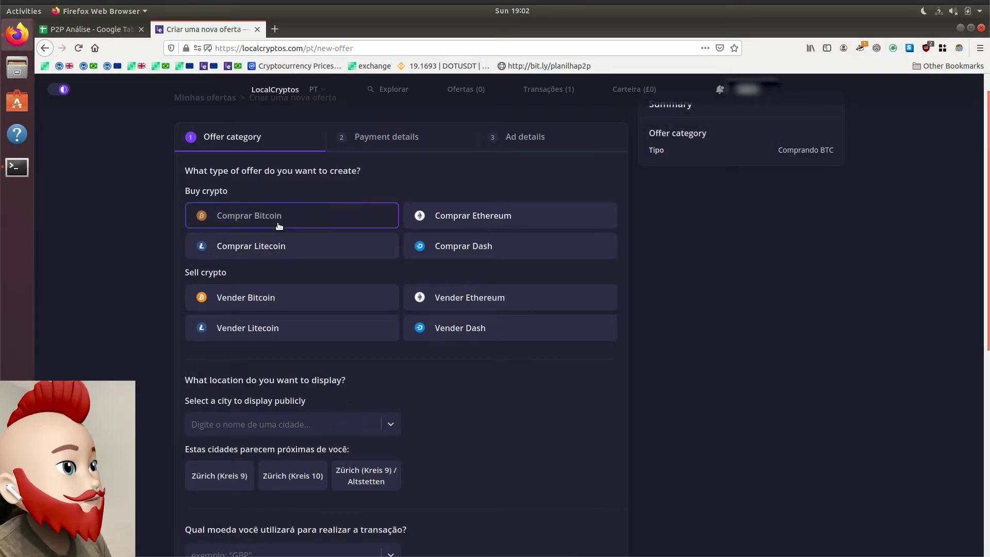
scroll(144, 296, "down", 3)
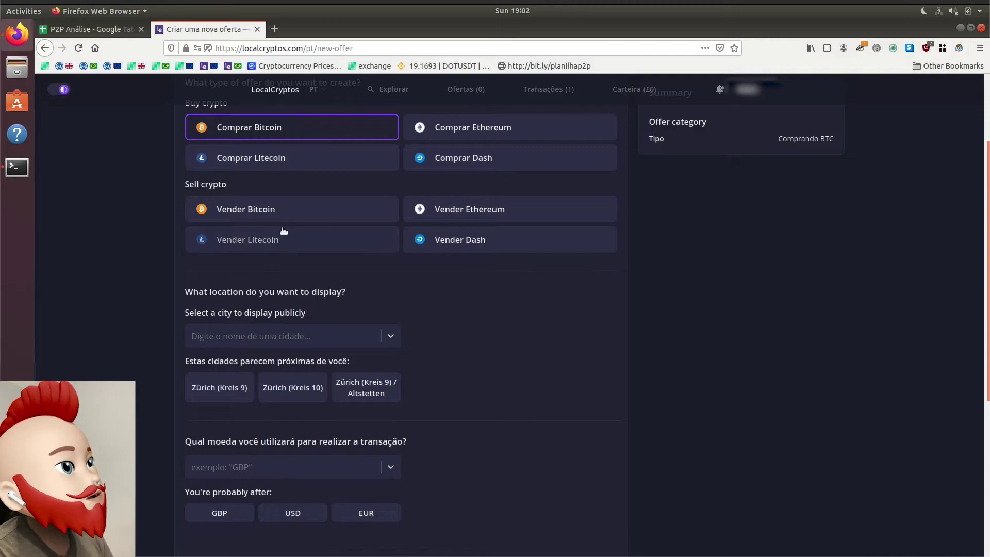
scroll(92, 315, "down", 2)
scroll(91, 314, "up", 4)
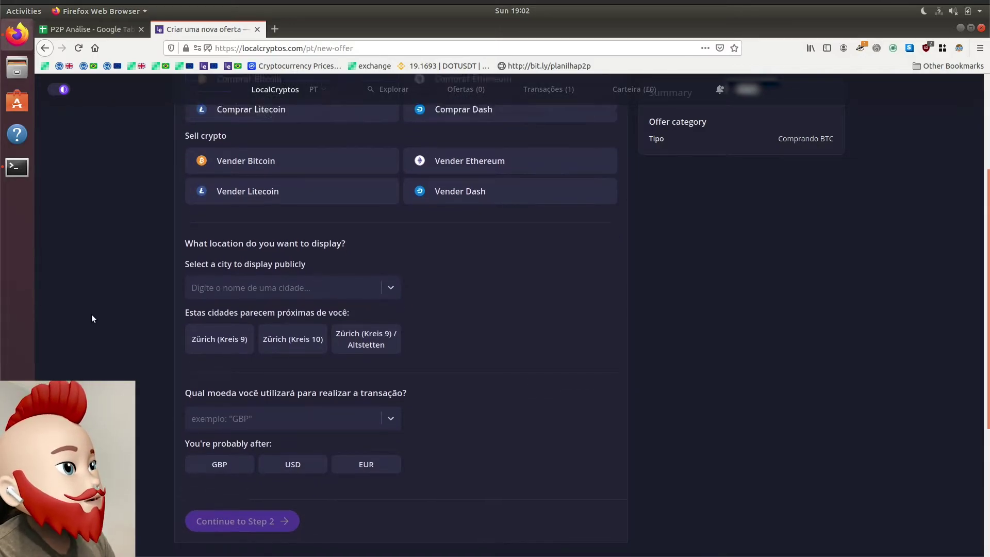
scroll(101, 354, "down", 5)
scroll(100, 351, "down", 2)
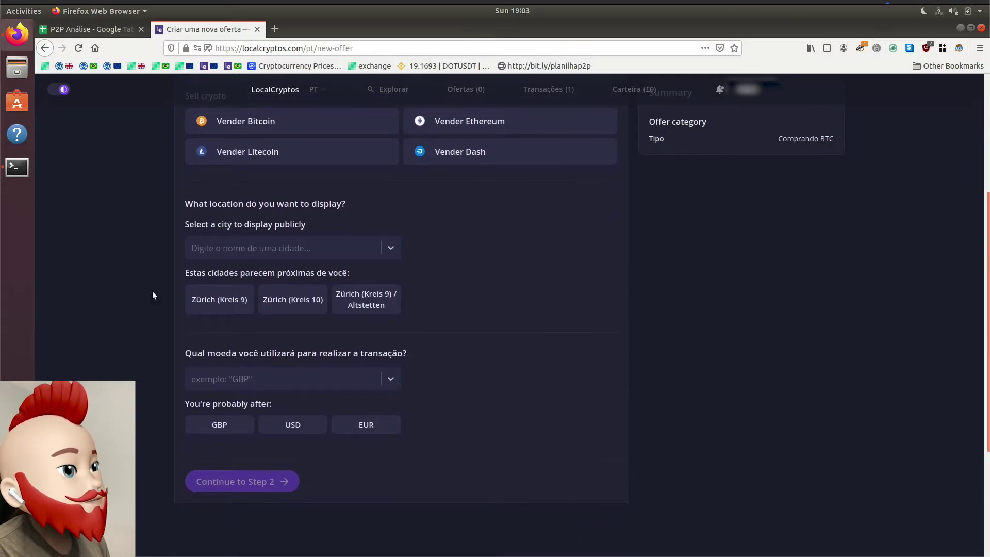
Step: Set the location to Brasília, Federal District, BR and currency to BRL, then continue to step 2
left_click(242, 258)
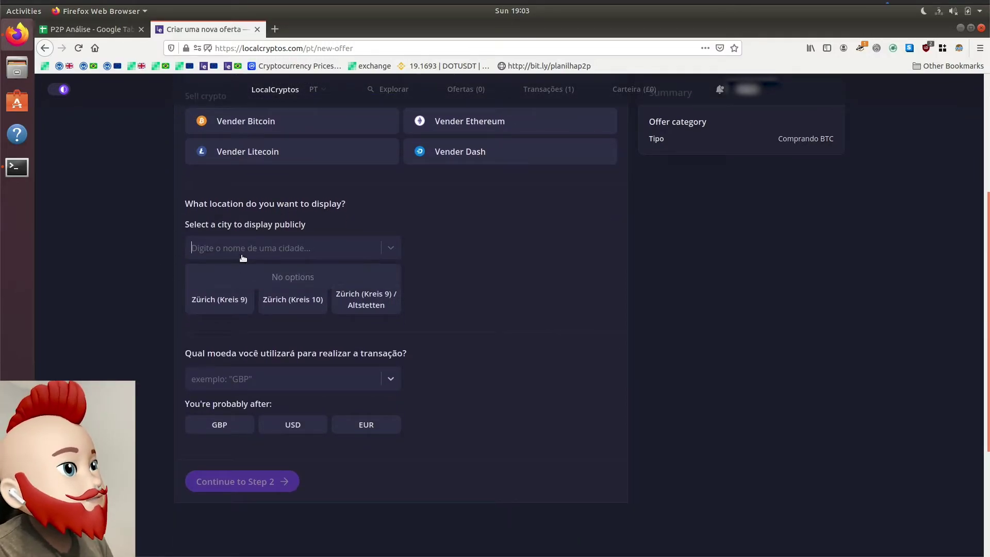
type("brasilia")
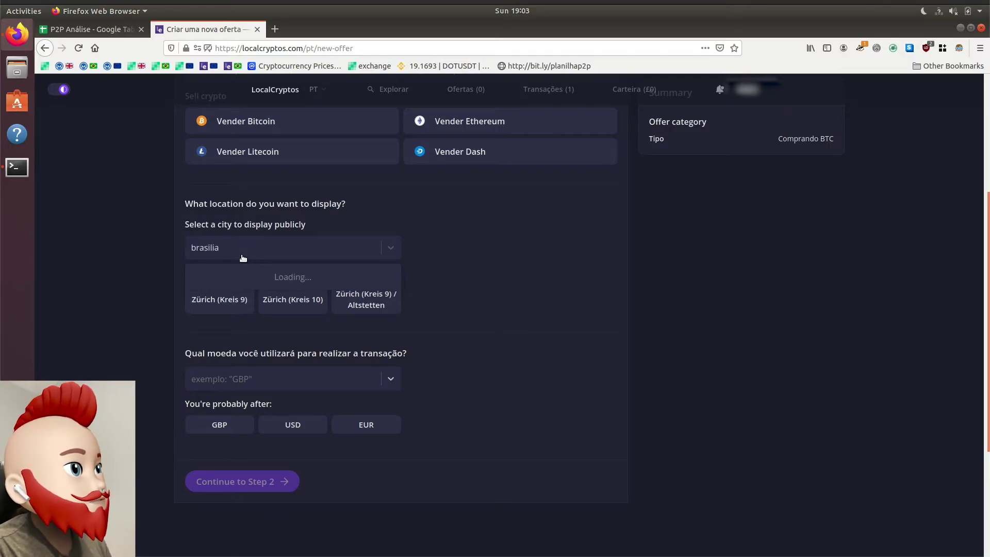
left_click(277, 277)
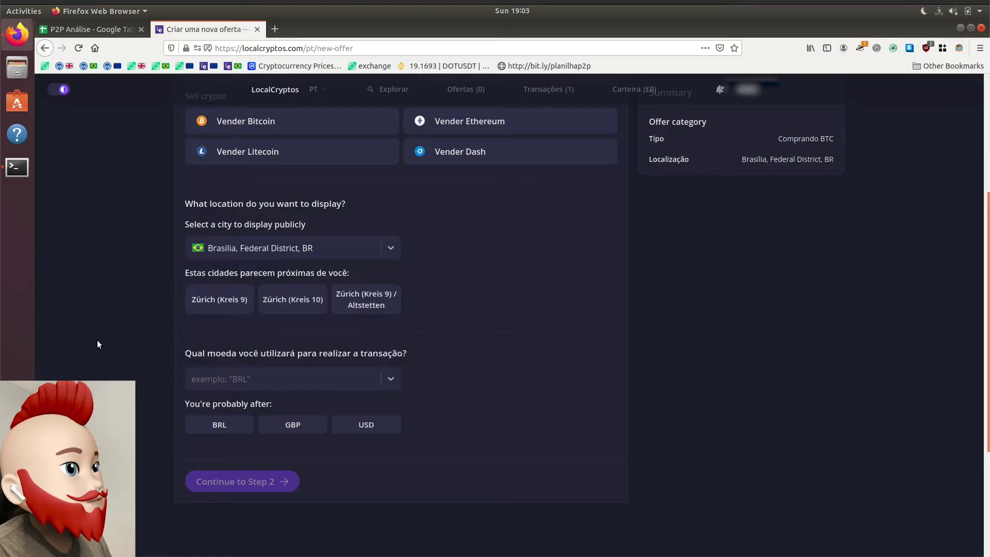
scroll(97, 339, "down", 3)
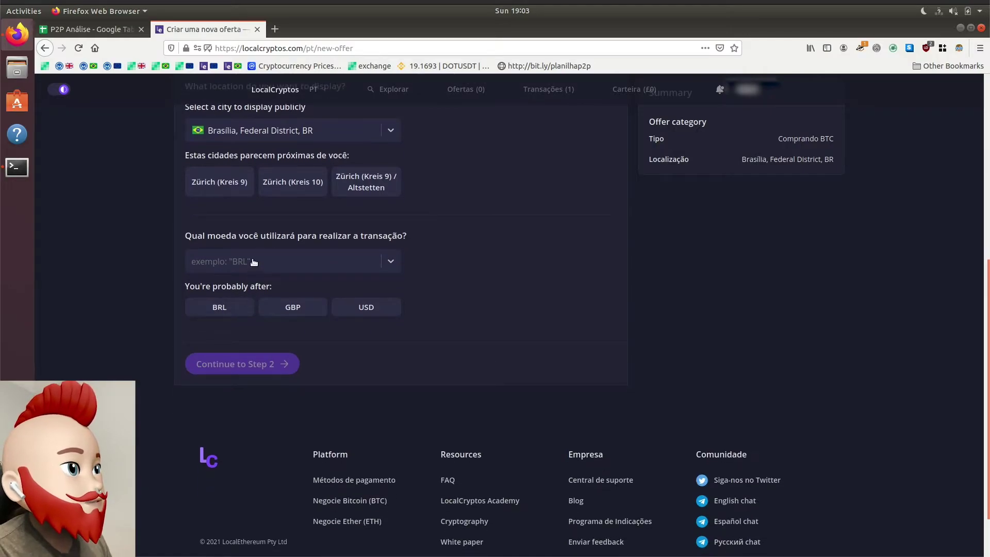
left_click(254, 261)
type("BRL (Brazilian Real")
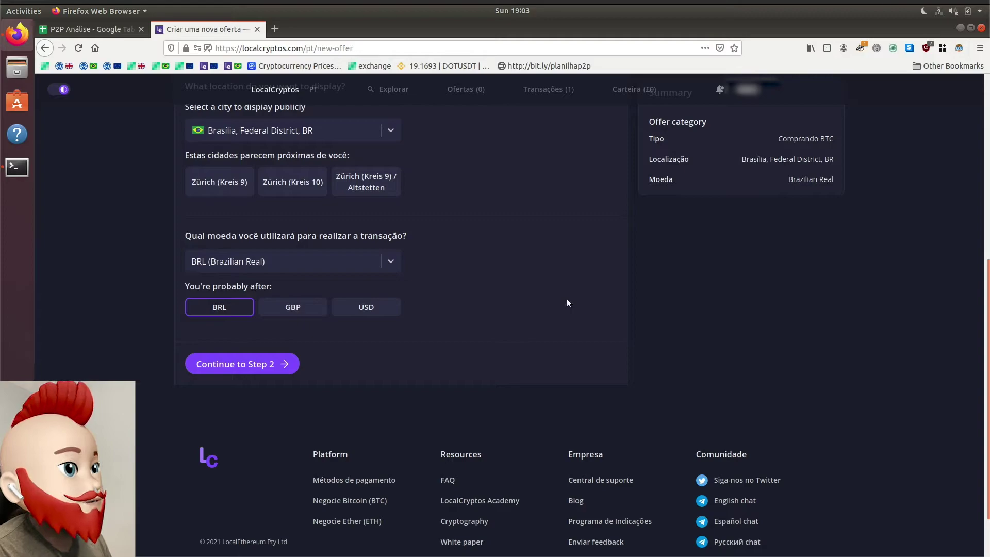
left_click(281, 363)
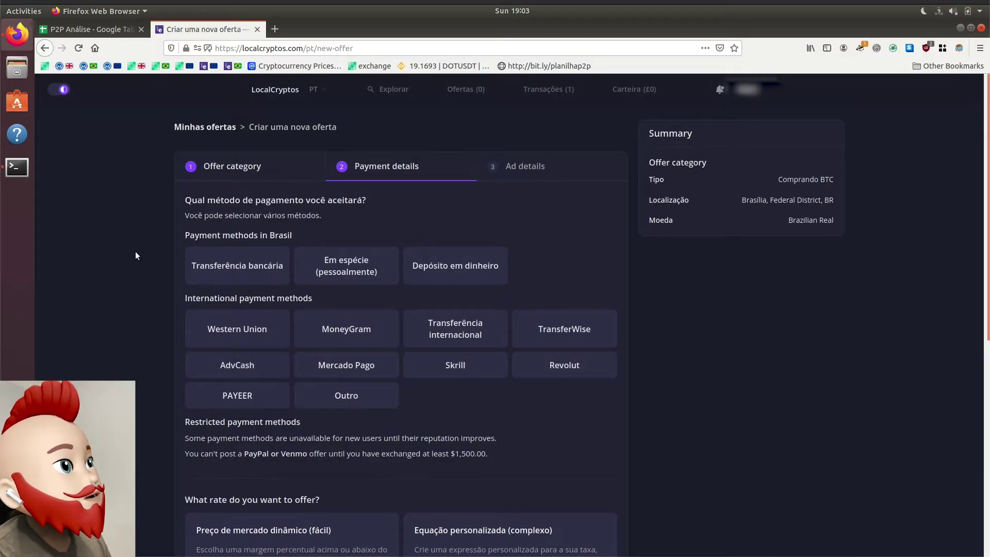
scroll(136, 255, "down", 1)
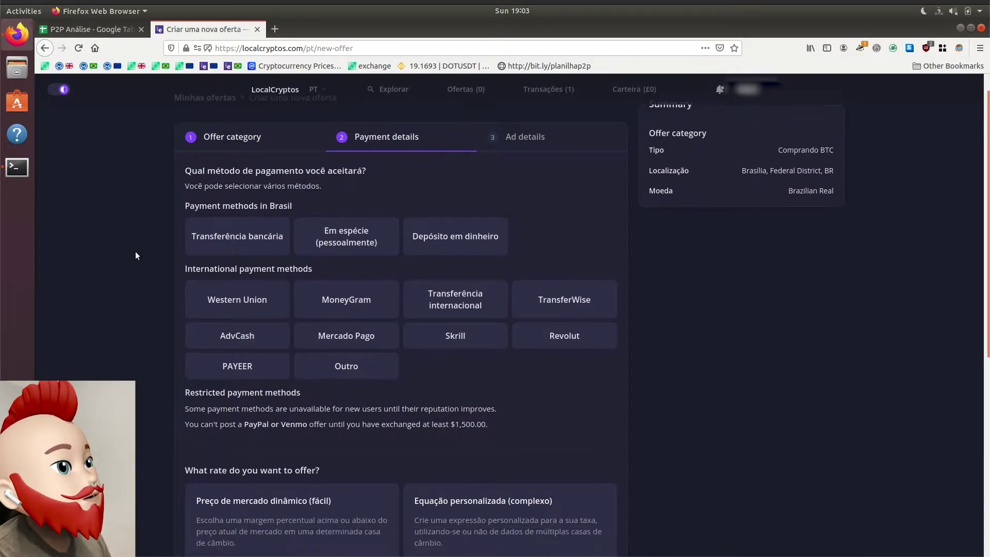
left_click(222, 240)
scroll(160, 278, "down", 2)
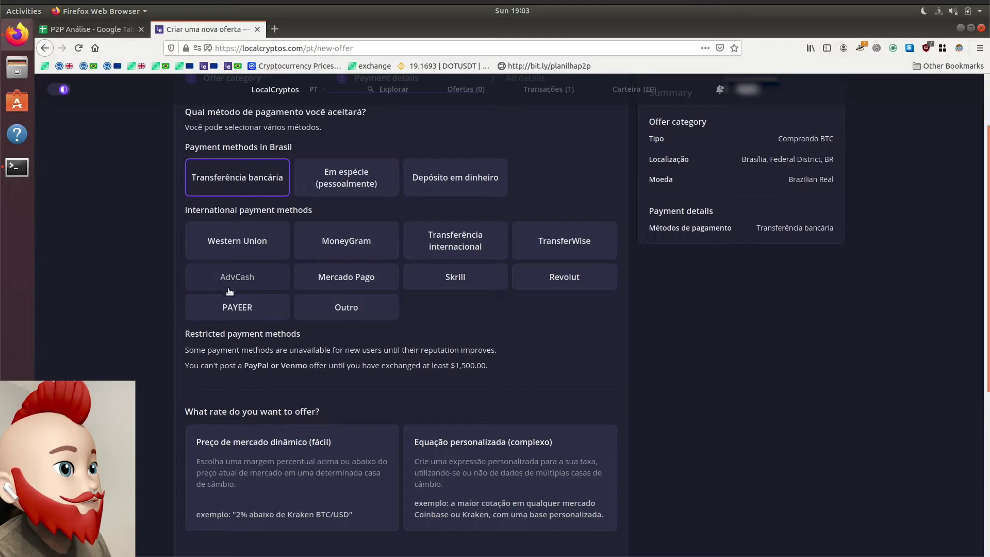
scroll(113, 261, "up", 3)
scroll(113, 264, "down", 3)
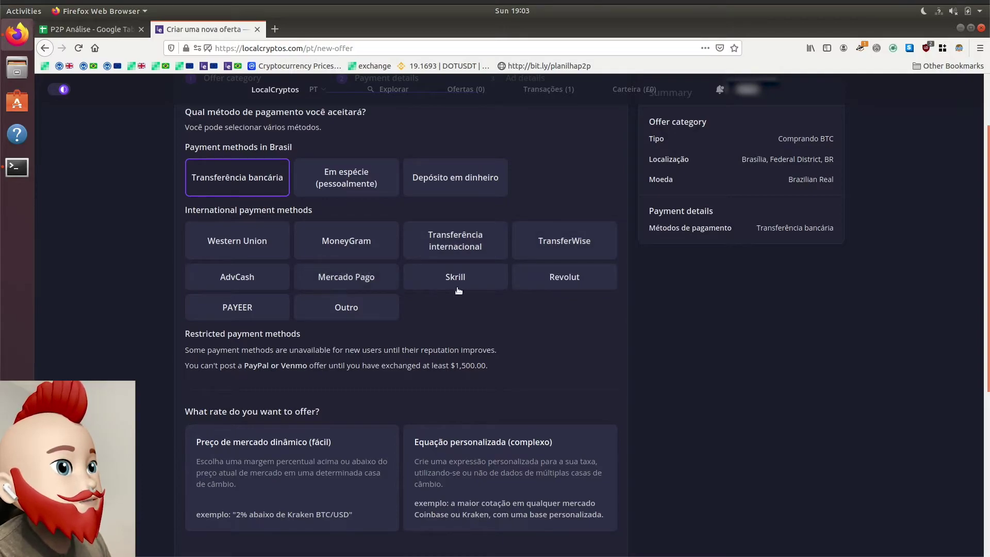
scroll(95, 307, "up", 3)
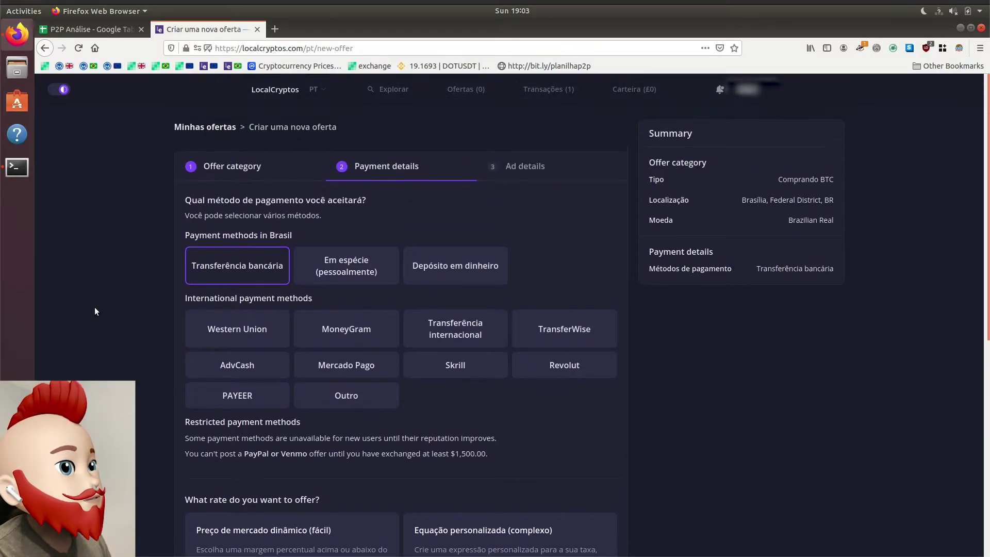
scroll(95, 308, "down", 4)
scroll(94, 307, "down", 2)
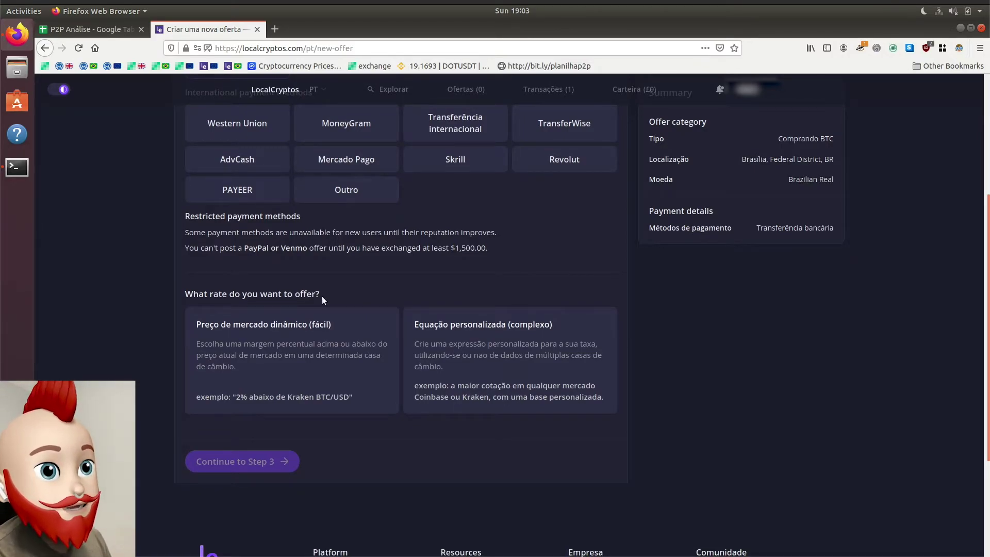
Step: Price the offer at the dynamic market rate, 1% below Kraken BTC/USD
left_click(271, 358)
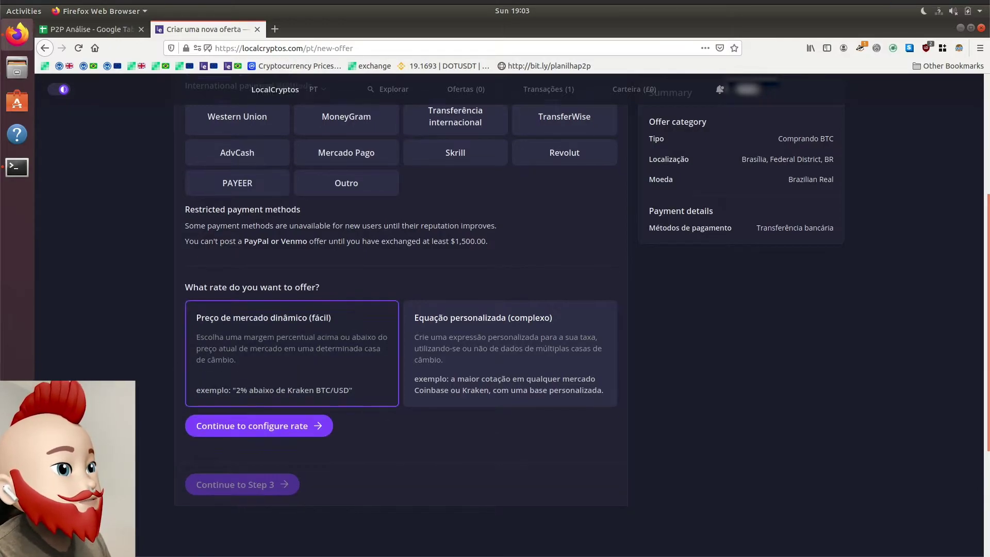
scroll(271, 358, "down", 2)
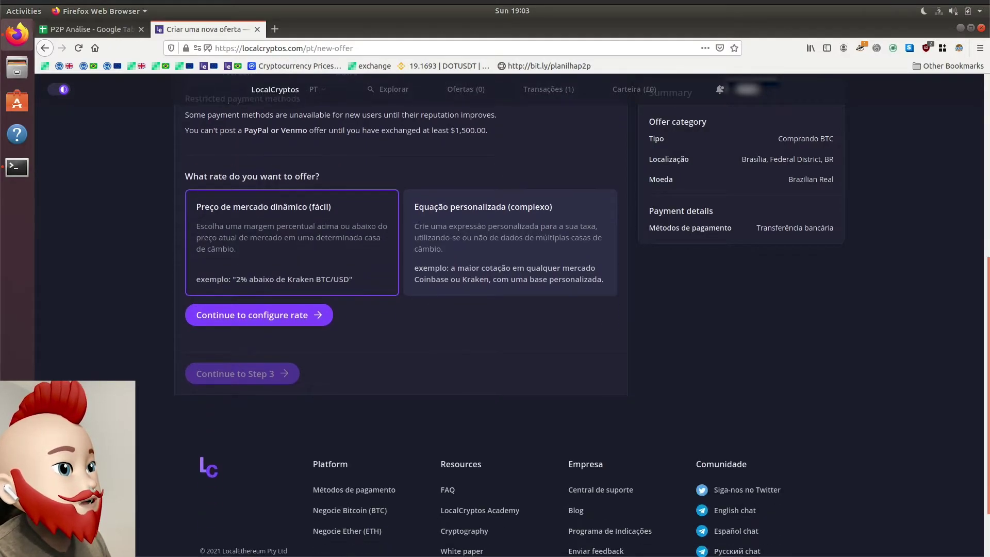
left_click(263, 316)
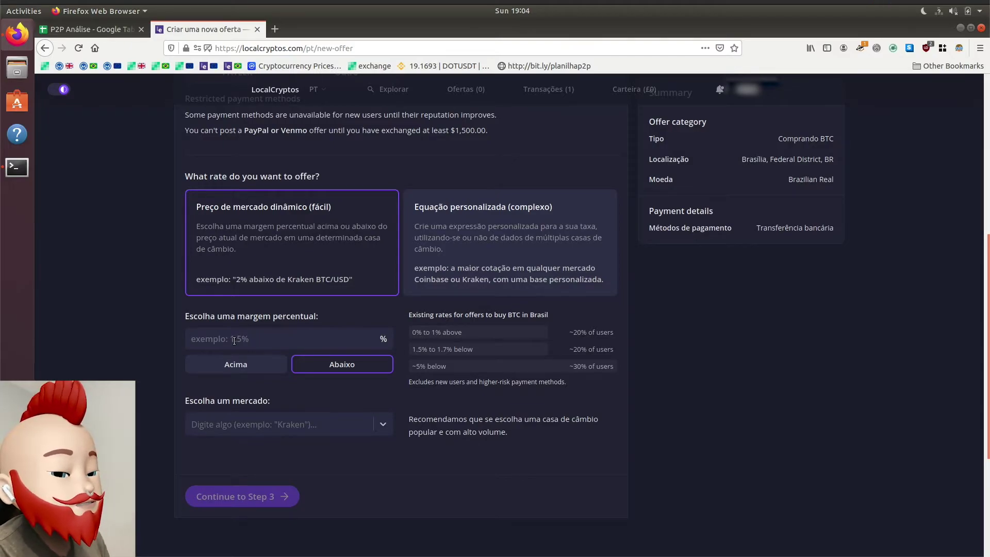
type("1")
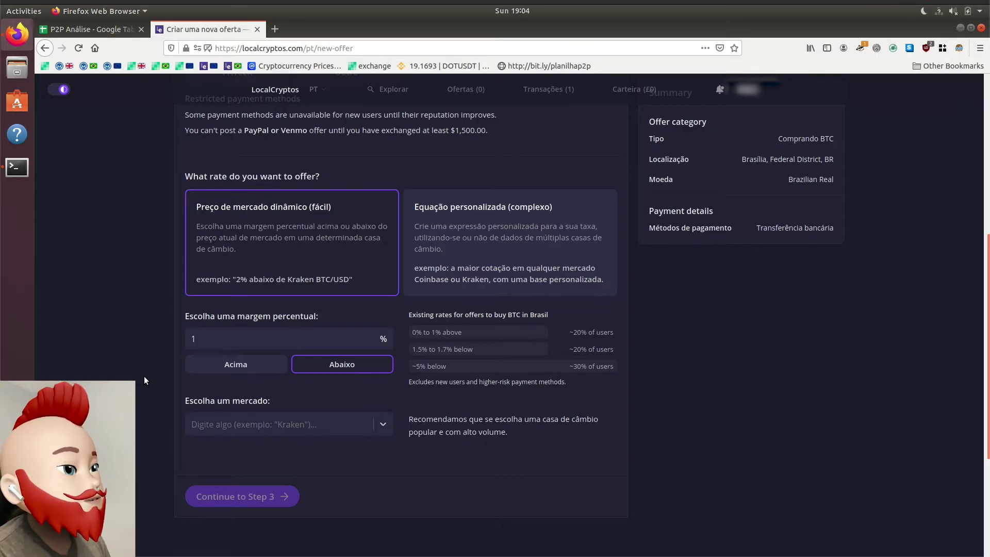
left_click(274, 434)
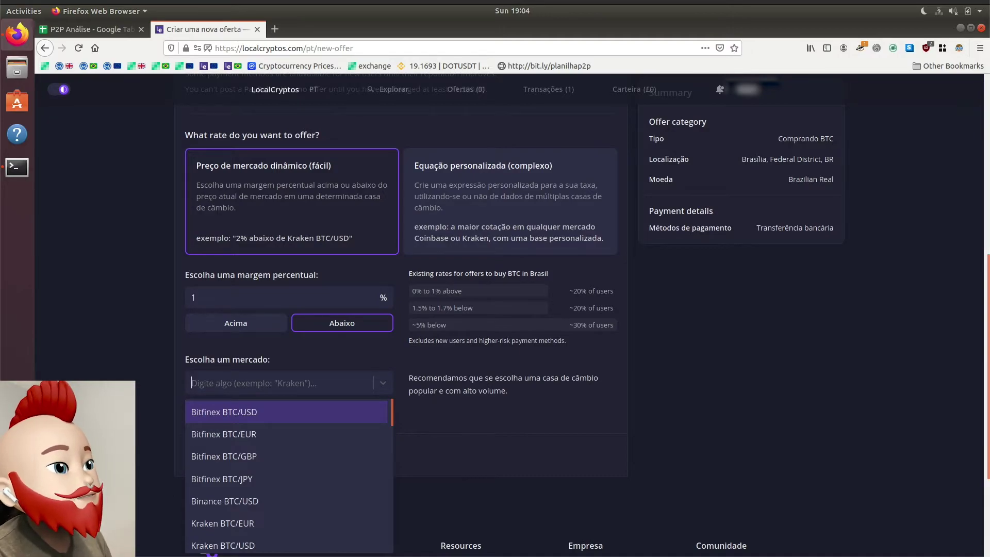
scroll(310, 330, "down", 3)
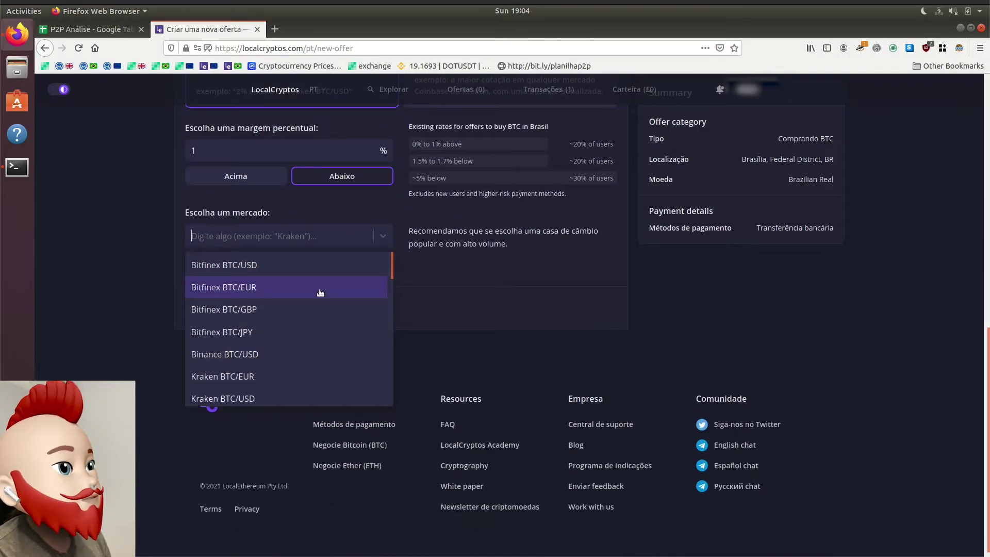
type("kra")
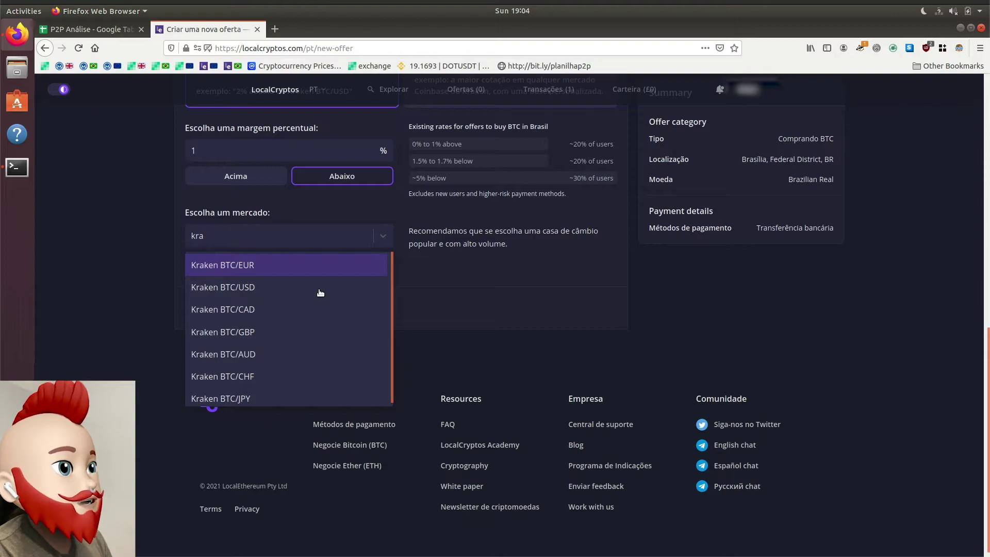
left_click(266, 292)
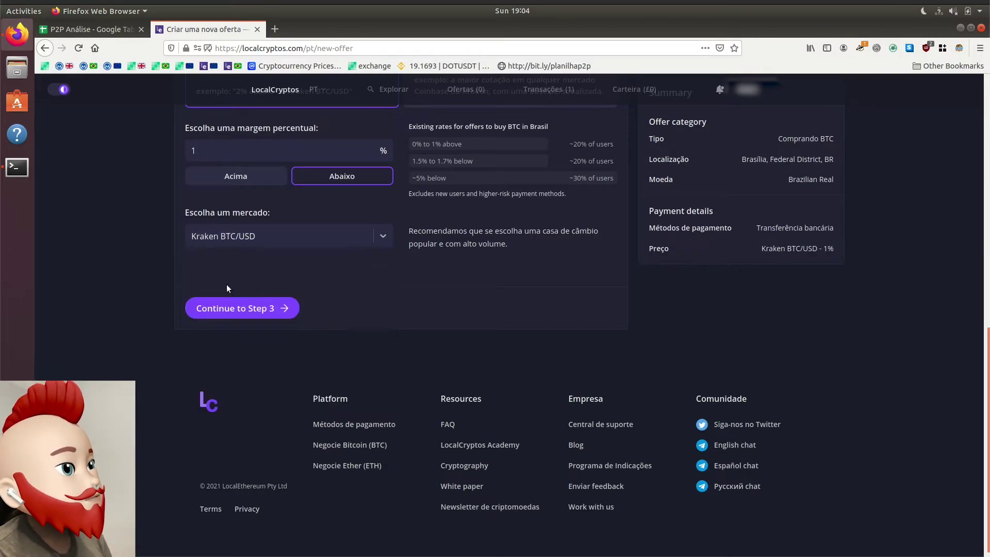
scroll(152, 283, "up", 2)
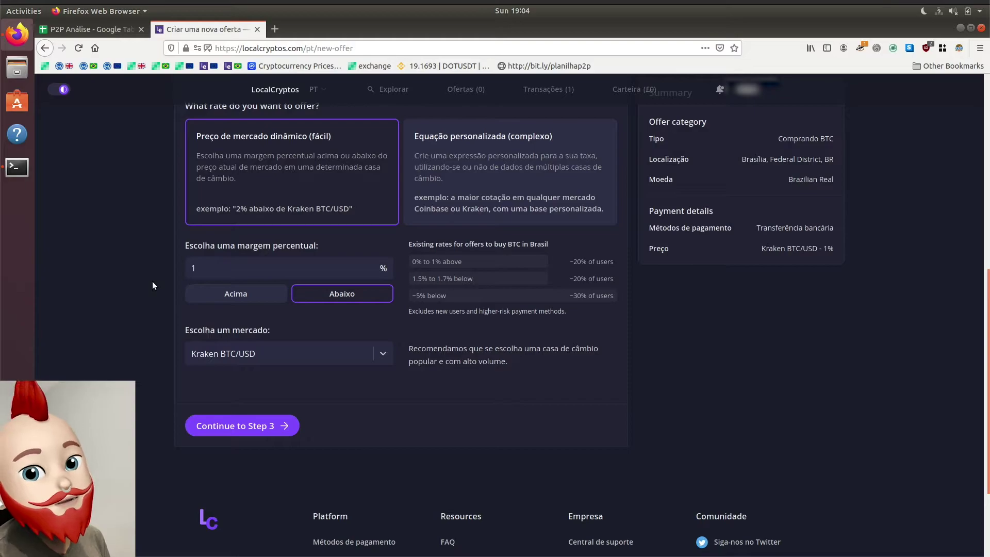
Step: Move on to the Ad details step and title the offer 'PAGAMENTO POR PIX OU TED'
left_click(242, 426)
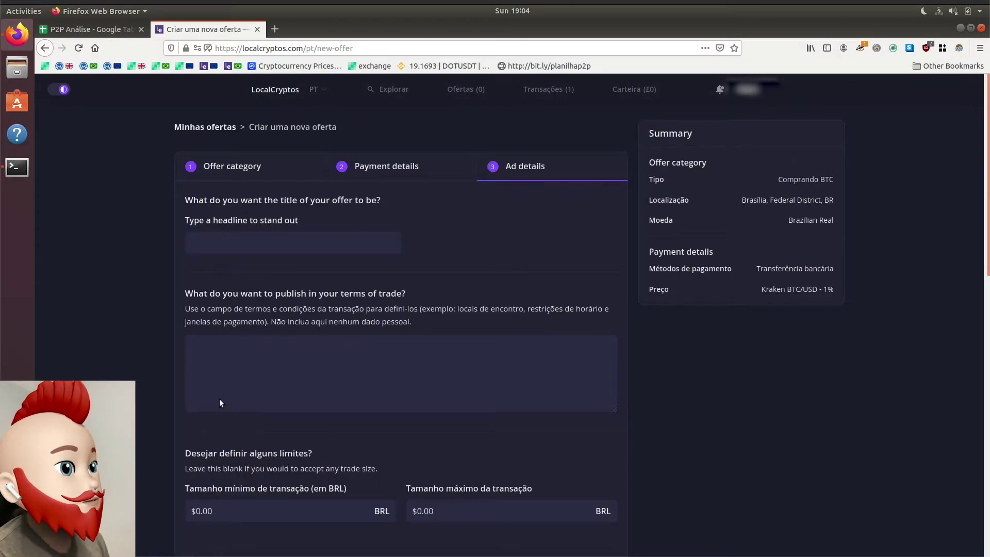
left_click(263, 251)
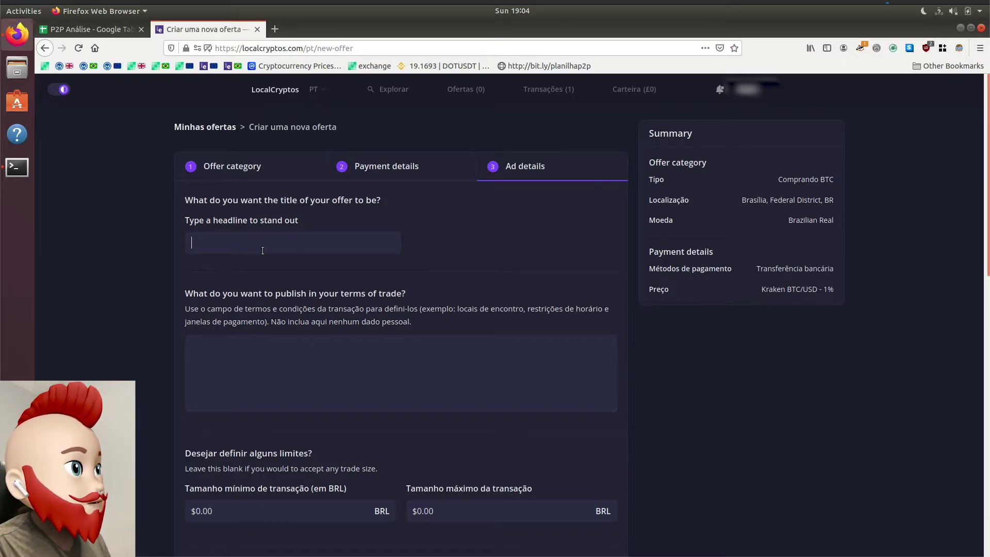
type("VCE")
key("BackSpace")
key("BackSpace")
key("BackSpace")
type("ACEI")
type("TO P")
key("ctrl+a")
type("PAGAMENTO POR PIX")
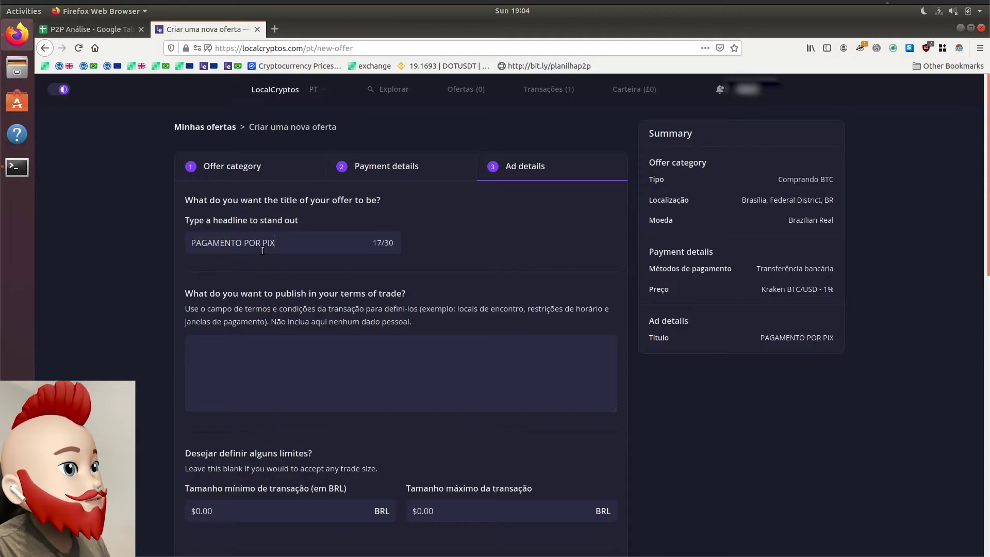
type(" OU")
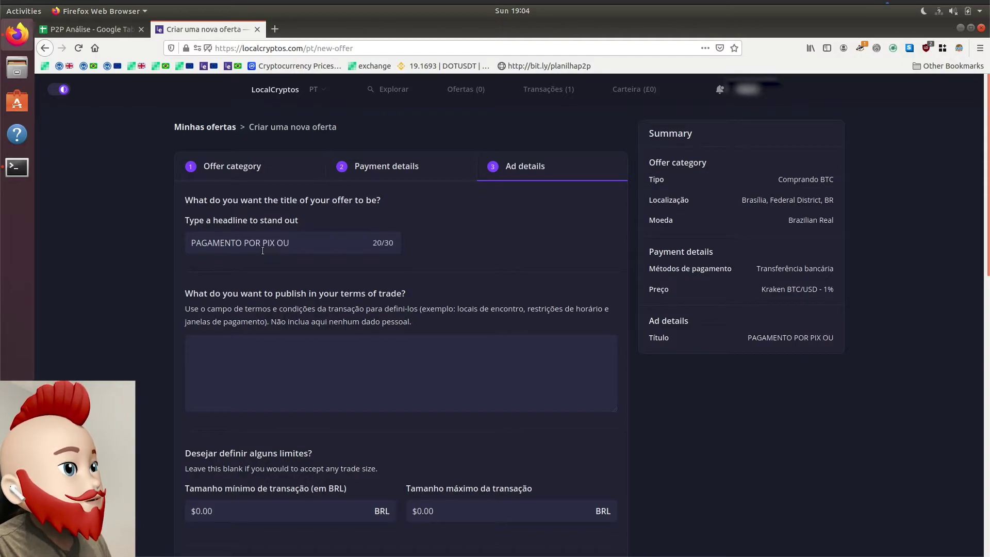
type(" TED TODOS")
key("BackSpace")
key("BackSpace")
key("BackSpace")
key("BackSpace")
key("BackSpace")
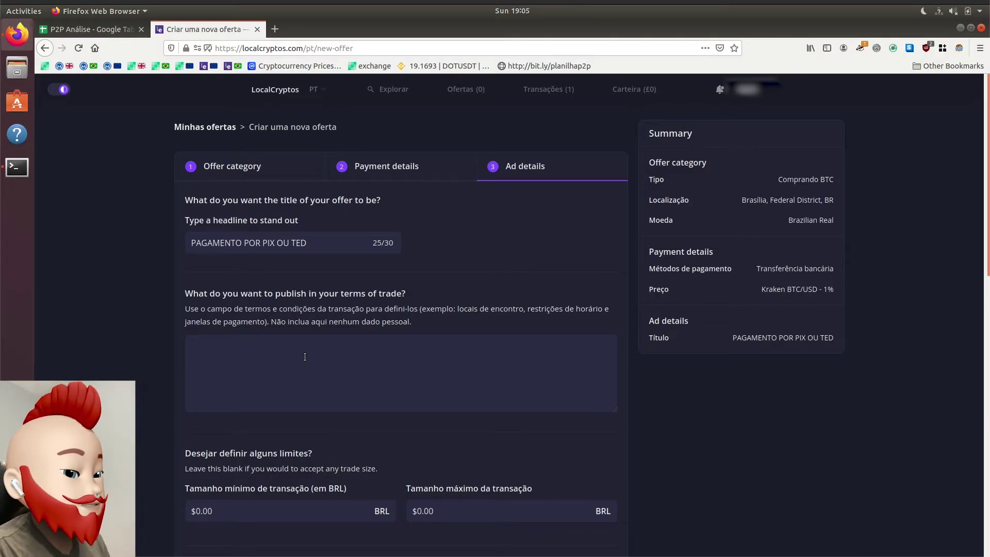
Step: Write the terms 'Coloque as moedas no escrow e assim que confirmado, me envie os dados bancarios'
type("Coloque as moedas no escrow e assim que confirmado, me envie os dados banc'ari")
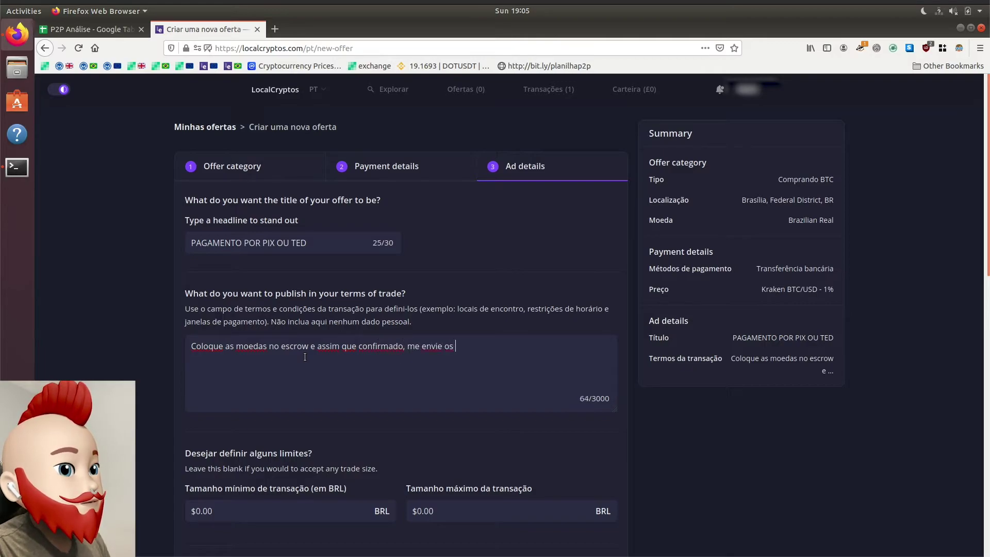
key("BackSpace")
key("BackSpace")
key("BackSpace")
key("BackSpace")
type("arios")
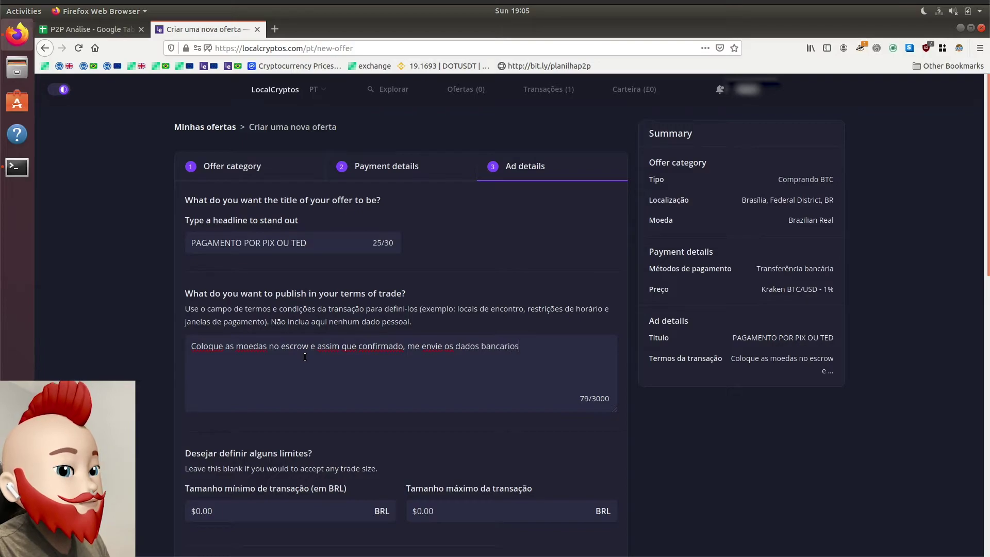
mouse_move(610, 556)
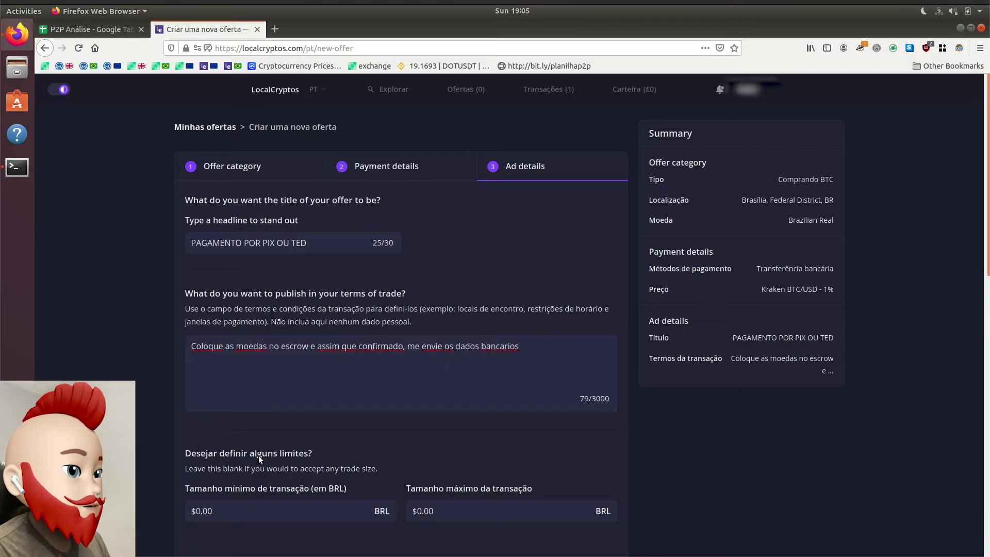
scroll(144, 469, "down", 3)
Step: Set the offer's maximum trade size to R$3,000
left_click(467, 335)
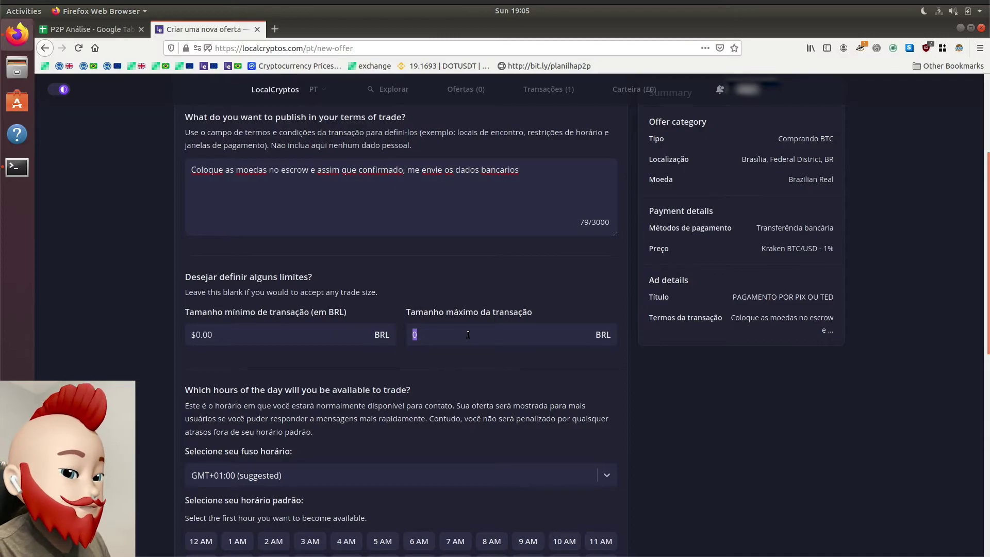
type("3")
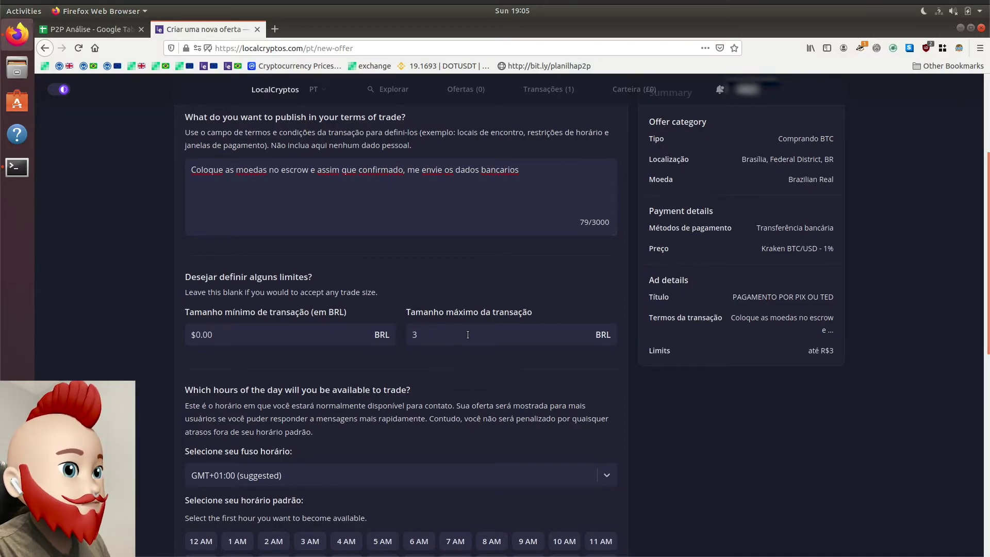
type(",000")
key("Tab")
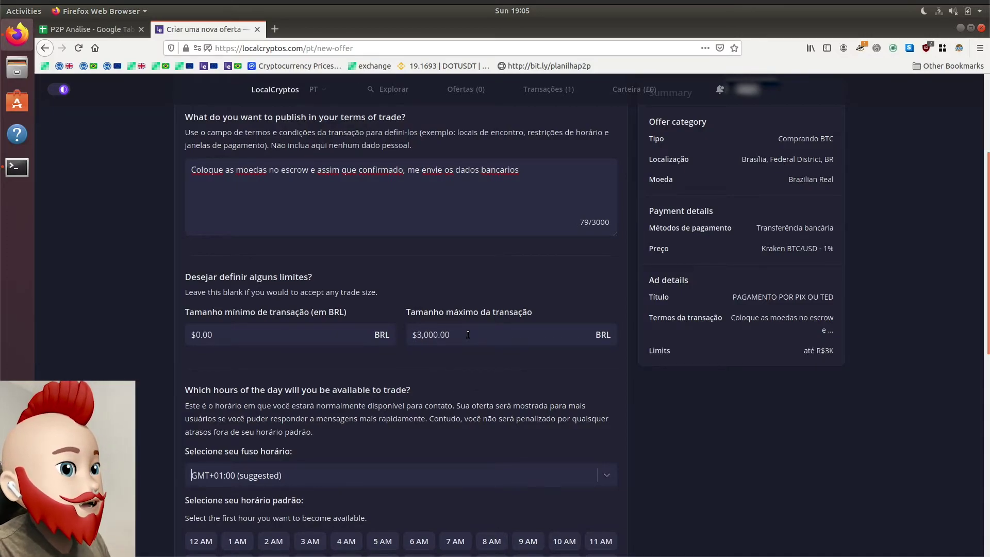
Step: Set the offer's available hours from 9 AM to 9 PM
scroll(180, 481, "down", 4)
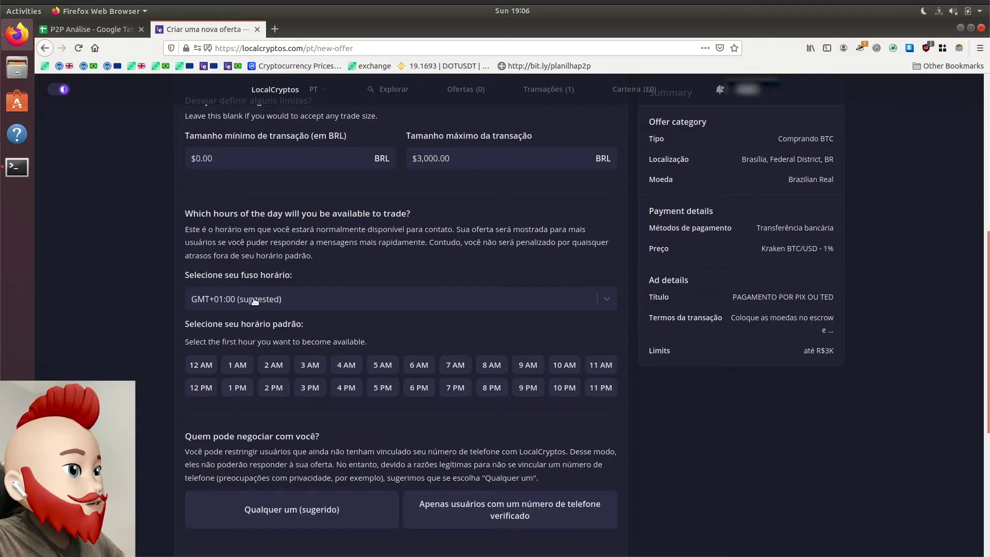
scroll(302, 481, "down", 3)
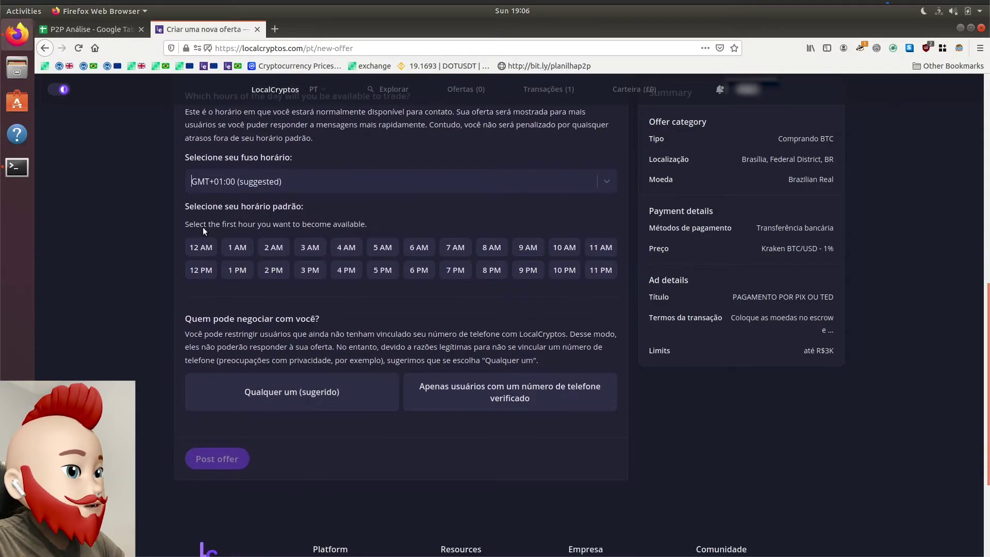
scroll(126, 224, "up", 1)
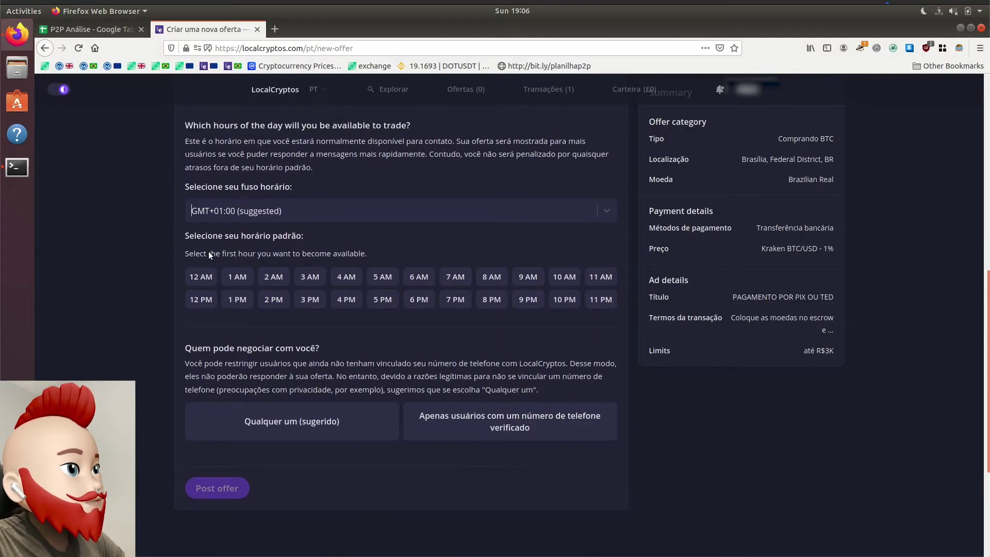
left_click(518, 279)
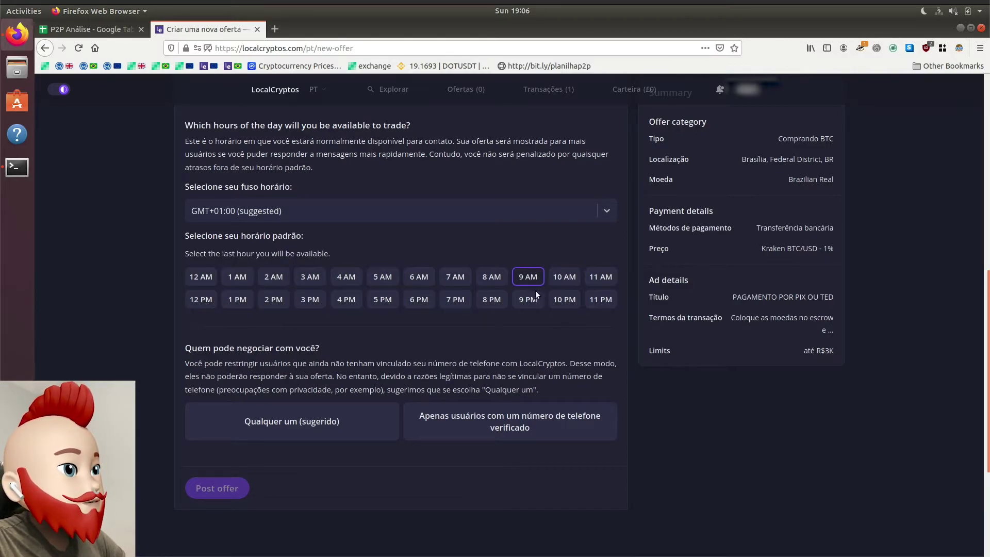
left_click(534, 296)
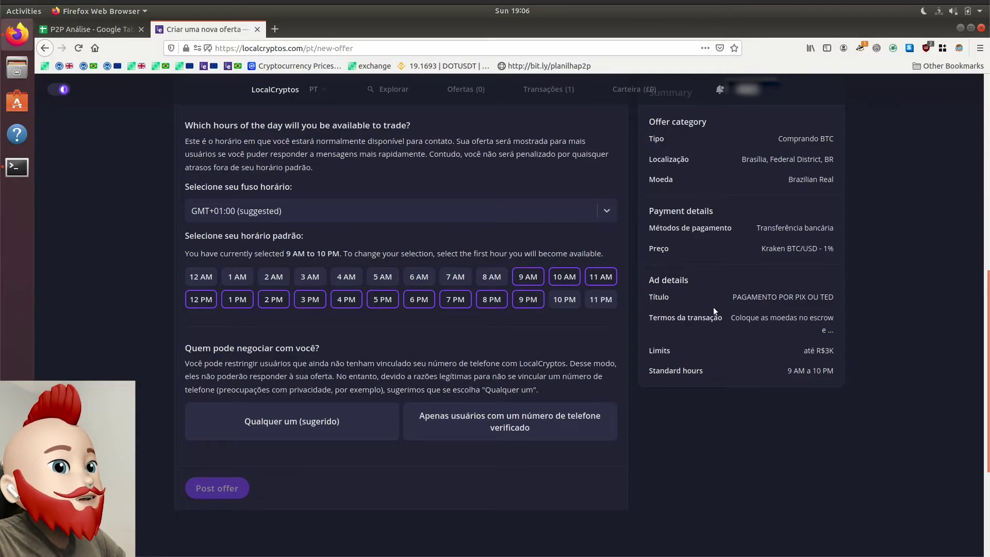
Step: Review the summary panel's ad details, trade terms and standard hours
scroll(712, 308, "up", 1)
left_click_drag(660, 282, 811, 303)
left_click_drag(740, 319, 816, 353)
left_click_drag(657, 367, 705, 382)
left_click(705, 429)
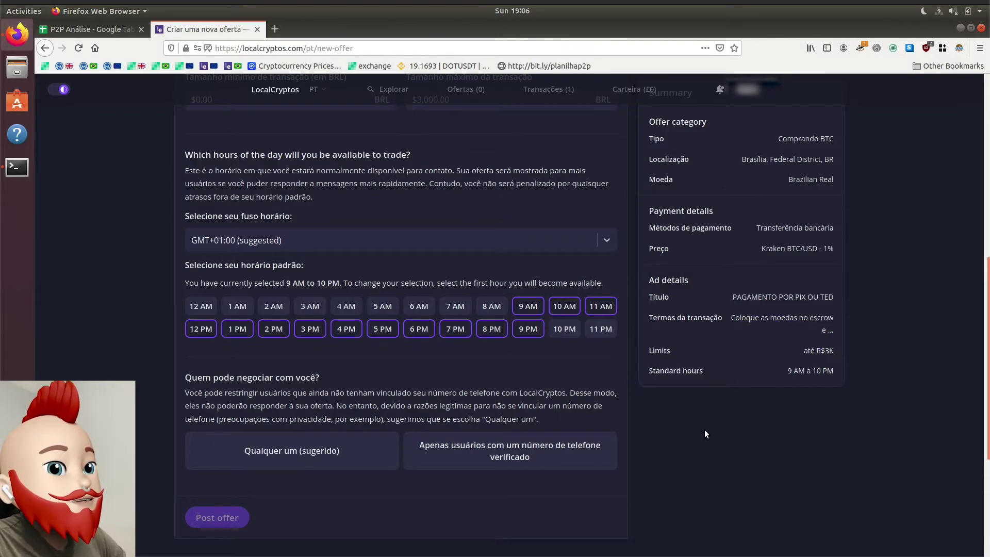
Step: Let anyone trade without phone verification and post the BTC buy offer
scroll(250, 303, "down", 2)
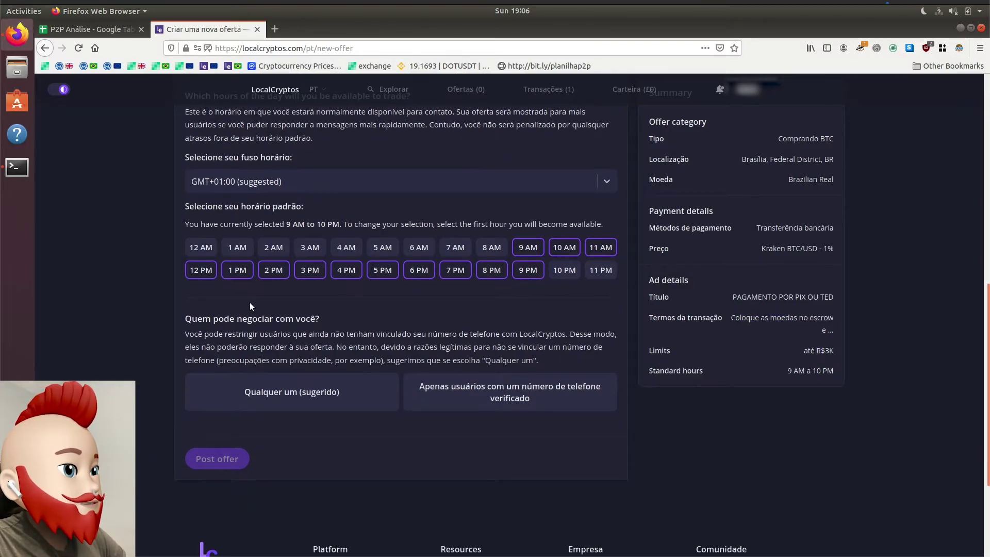
left_click(308, 389)
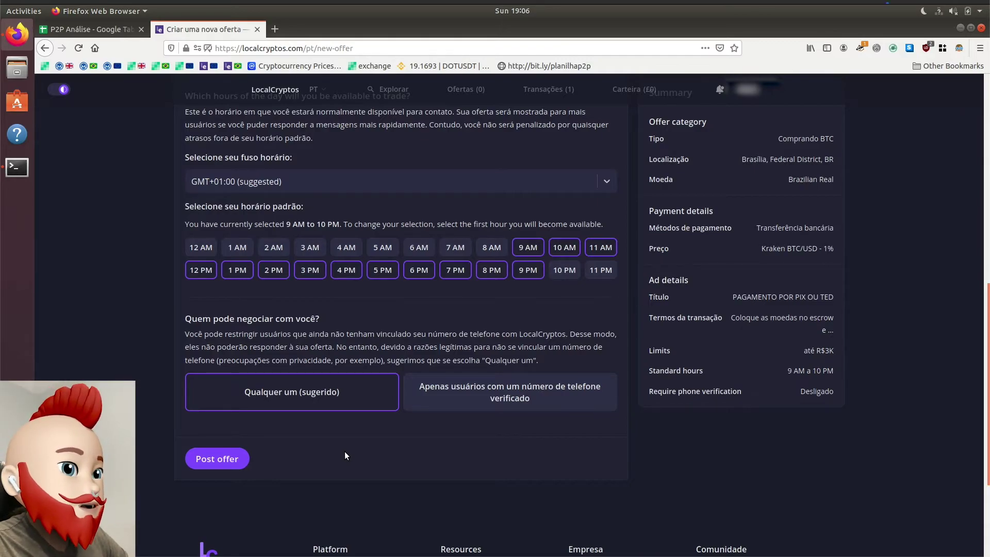
left_click(211, 457)
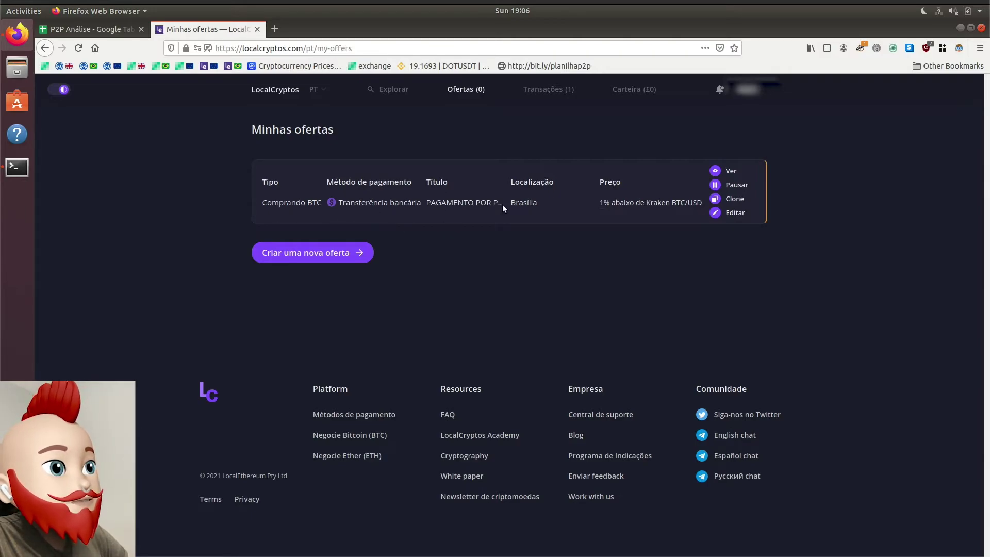
Step: Browse the marketplace with Quero set to Vender and Criptomoeda set to Bitcoin - BTC
left_click(396, 88)
left_click(259, 195)
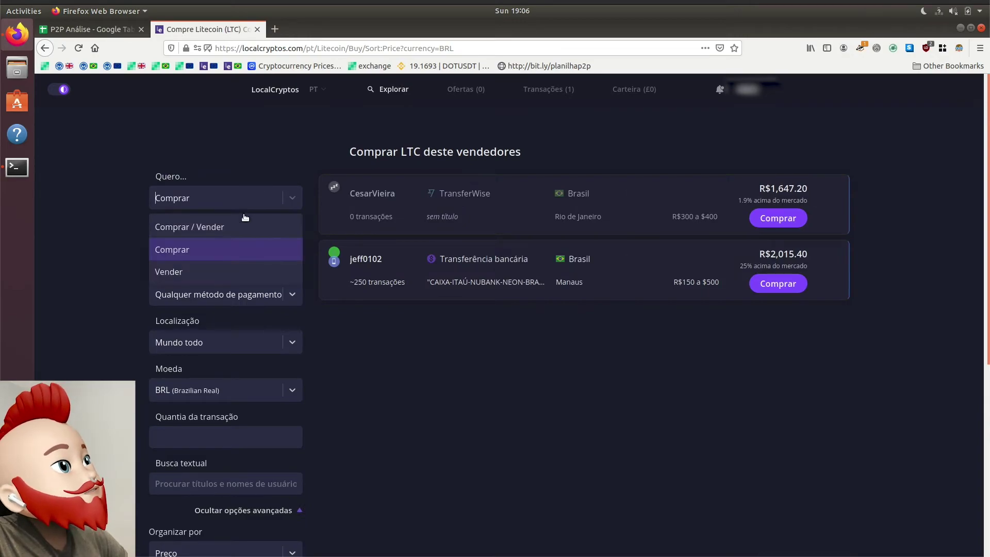
left_click(221, 270)
left_click(234, 249)
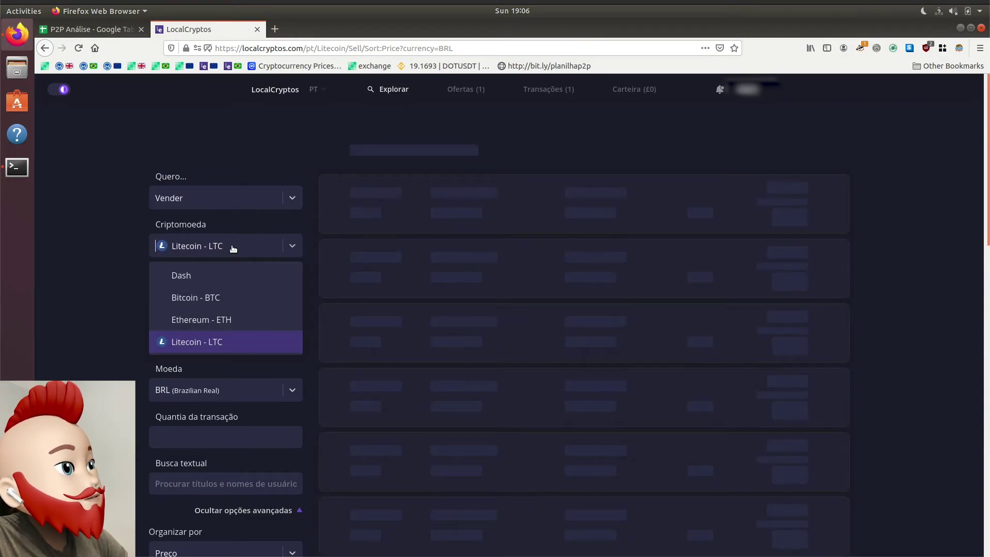
left_click(213, 299)
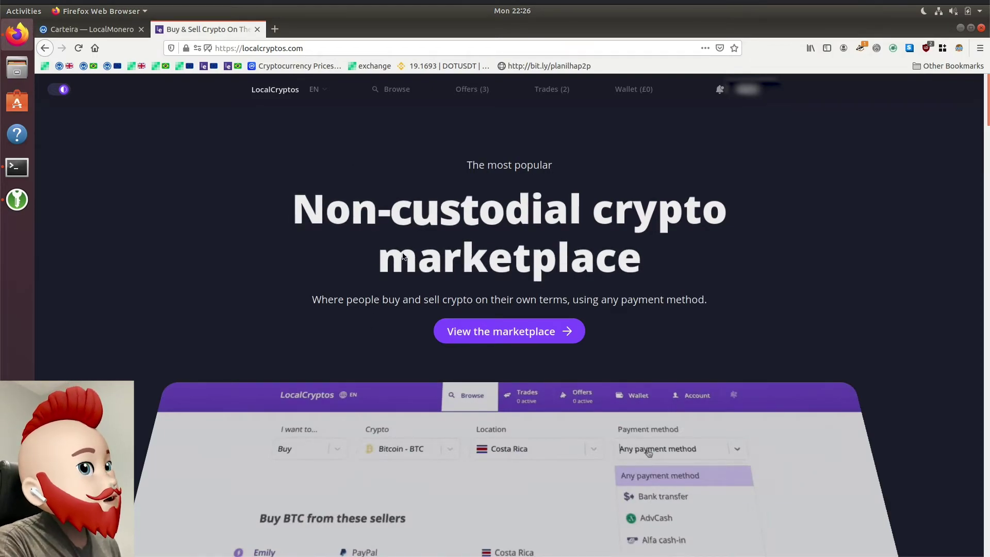
Step: Find the 0.0012 BTC trade in my trades list and open it
left_click(557, 92)
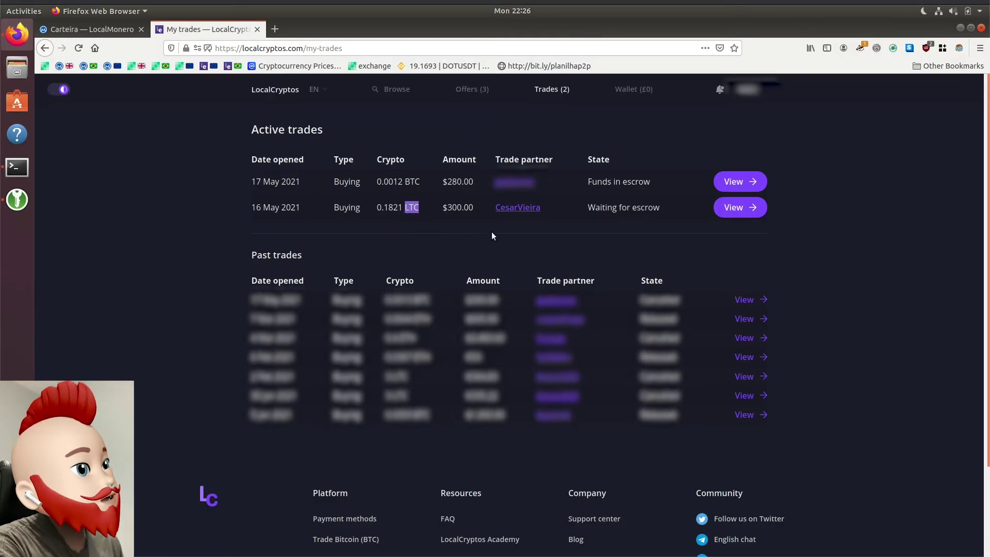
left_click(487, 194)
left_click_drag(398, 187, 465, 184)
left_click(451, 185)
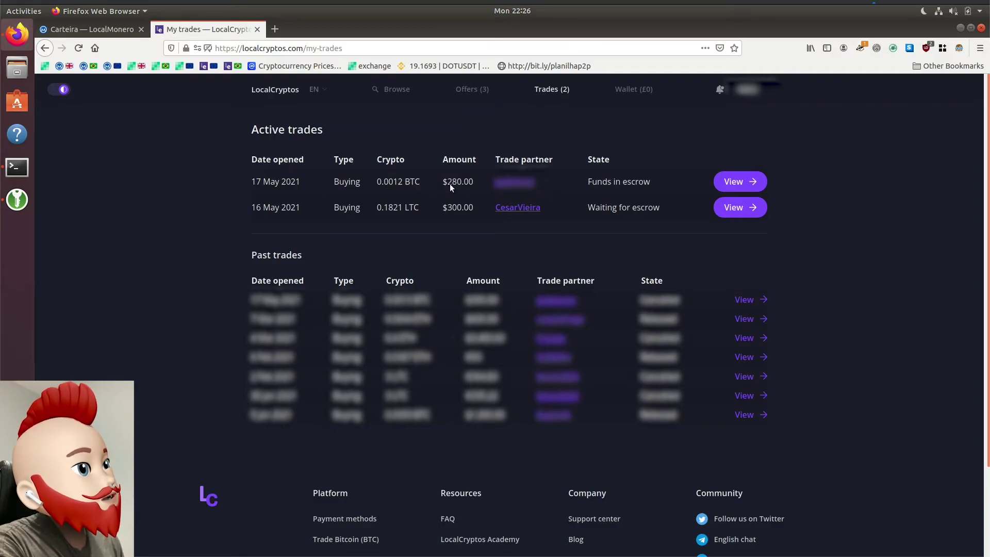
left_click(733, 177)
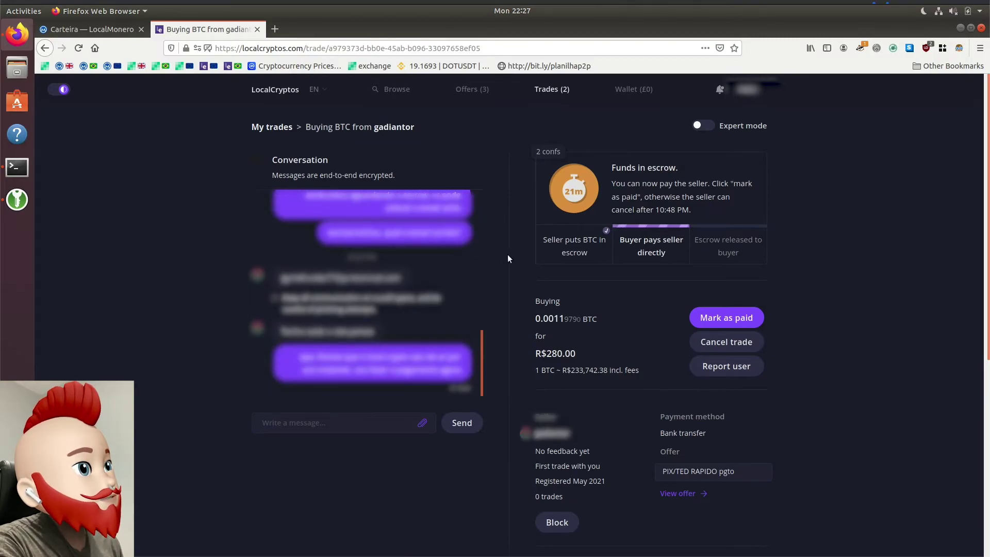
Step: Review the trade's seller escrow step
scroll(380, 287, "up", 3)
scroll(380, 288, "down", 3)
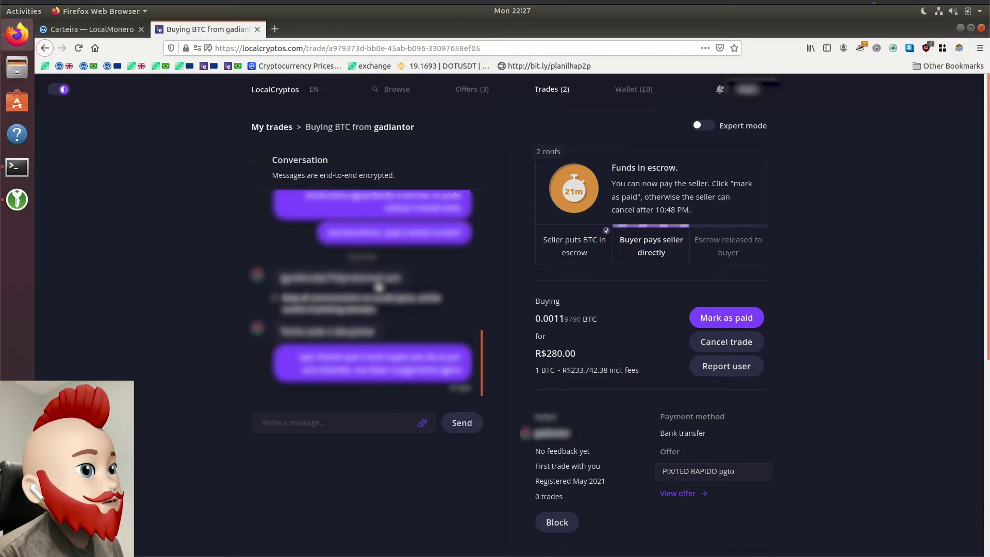
left_click_drag(544, 242, 595, 251)
left_click(587, 291)
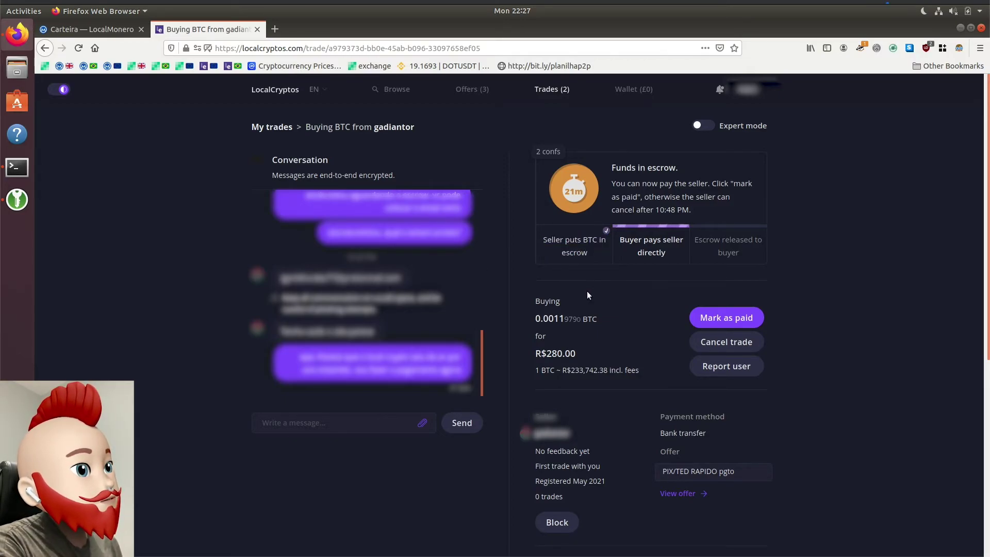
Step: Switch the site language to Português and review the seller deposit step
left_click(316, 89)
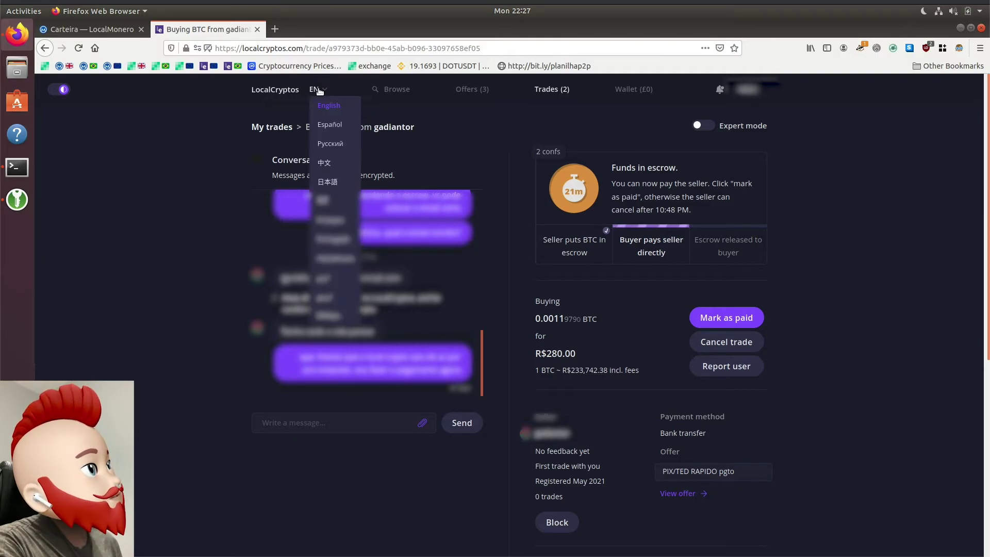
left_click(341, 244)
left_click_drag(552, 247, 588, 272)
left_click(587, 270)
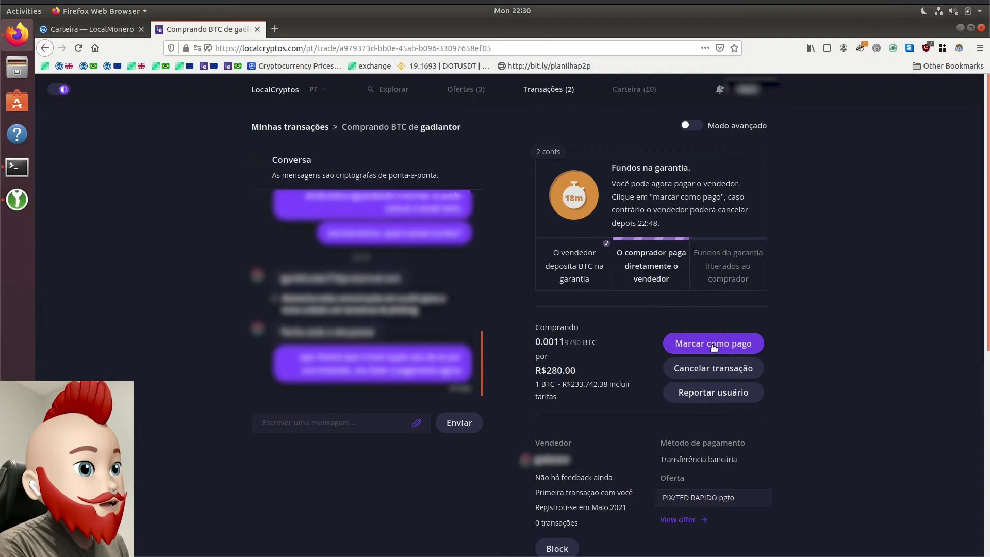
Step: Mark the R$280.00 BTC trade as paid and confirm in the dialog
left_click(714, 345)
left_click(383, 372)
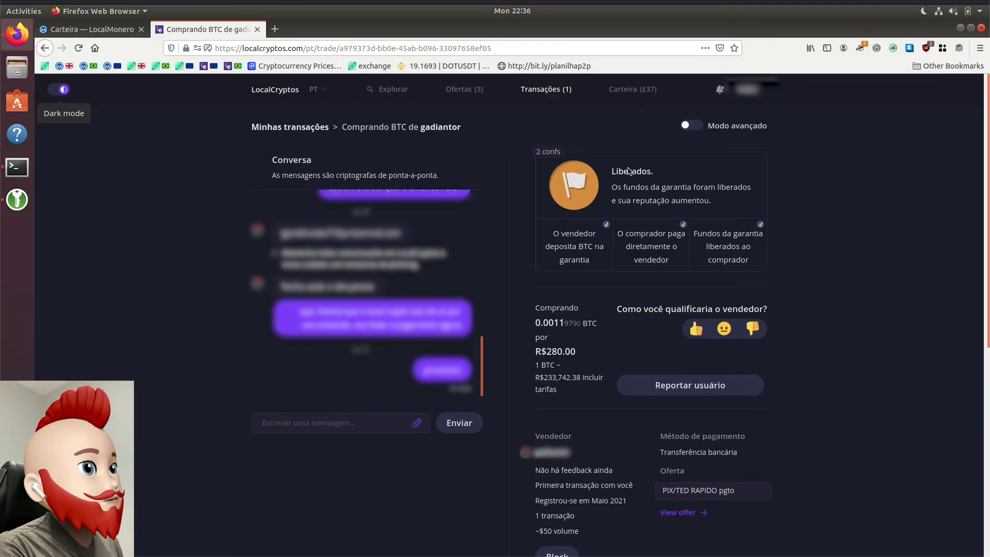
Step: Check the 0.0012 BTC wallet balance and the trade's reais rate, then open P2P Análise in a new tab
left_click(628, 91)
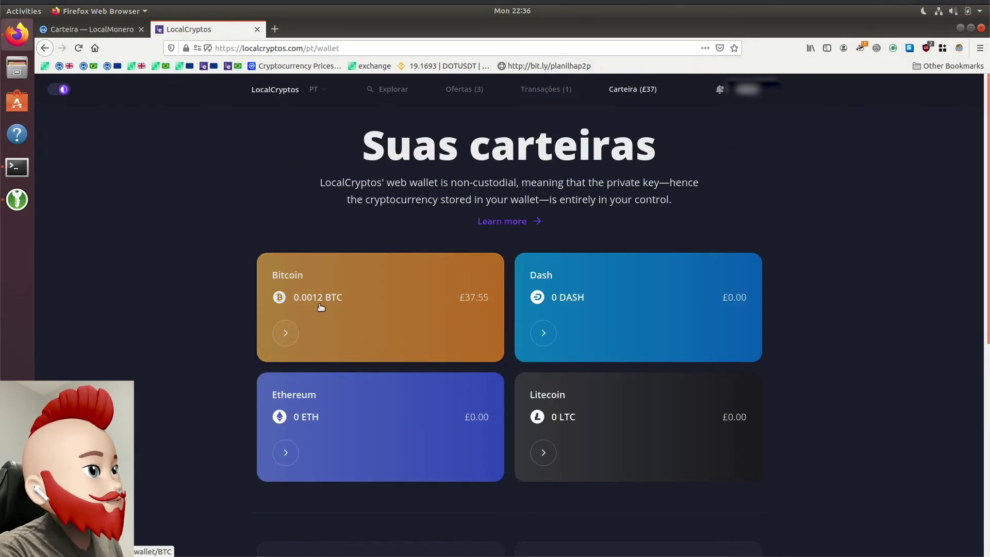
left_click(45, 48)
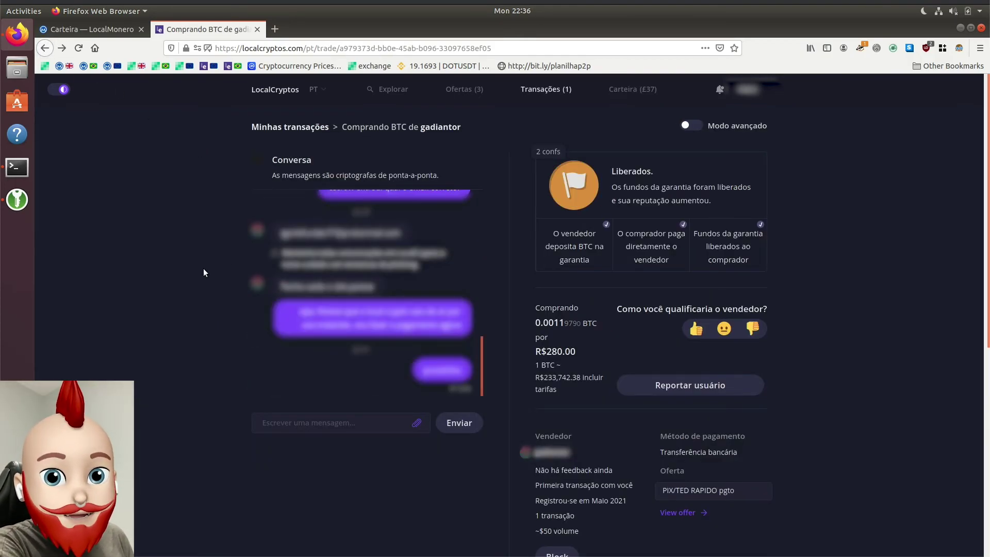
left_click_drag(535, 378, 580, 383)
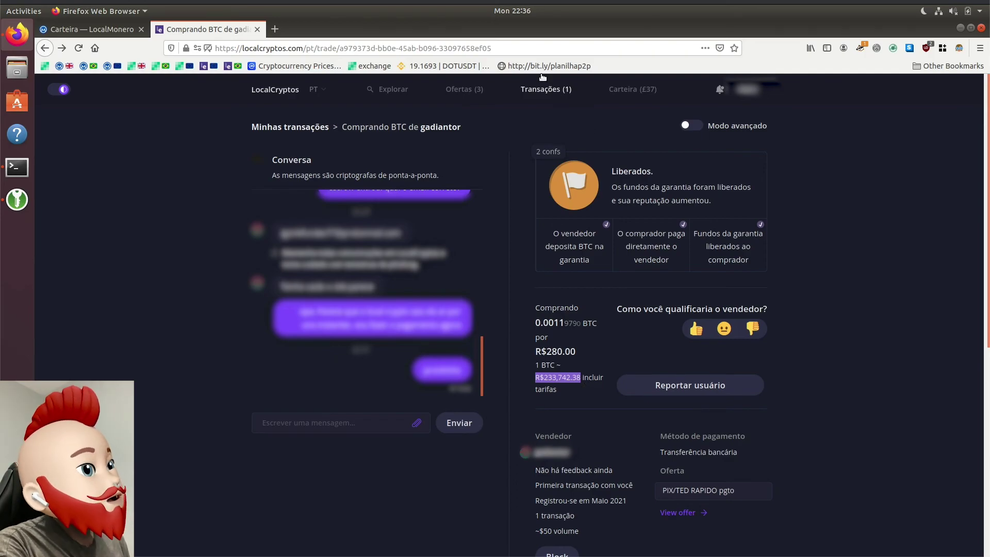
left_click(274, 29)
left_click(565, 66)
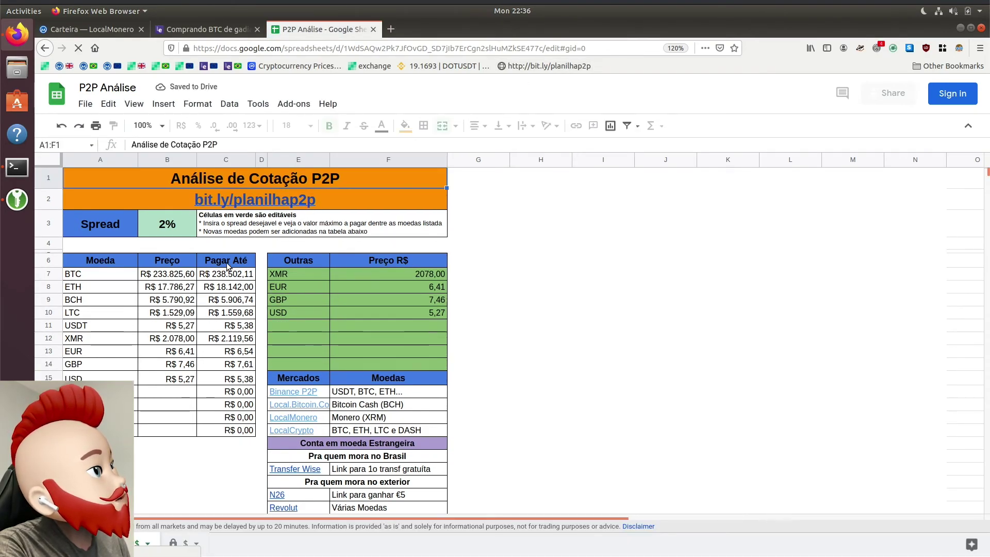
Step: Check the R$ 233.825,60 BTC price in B7, then return to the LocalCryptos trade tab
left_click(170, 276)
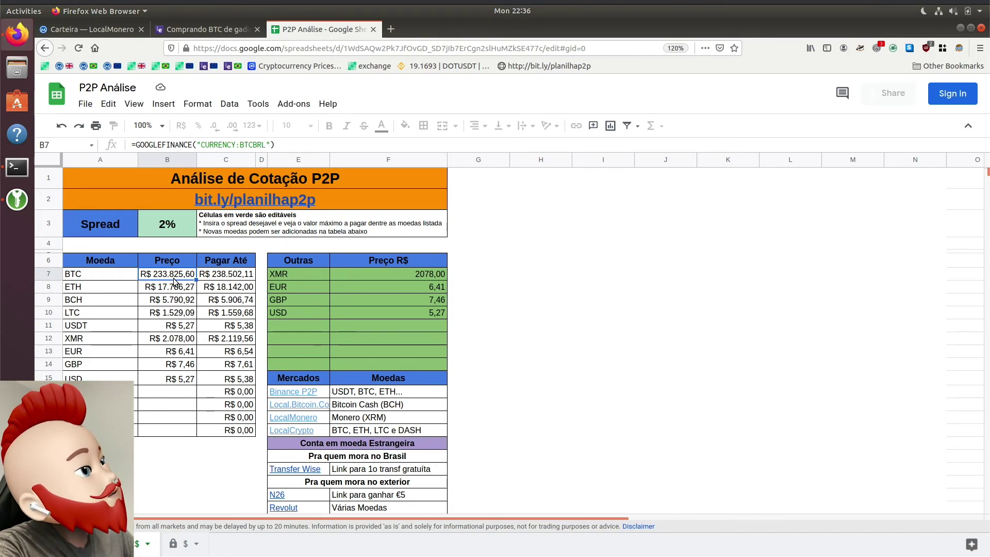
left_click(194, 28)
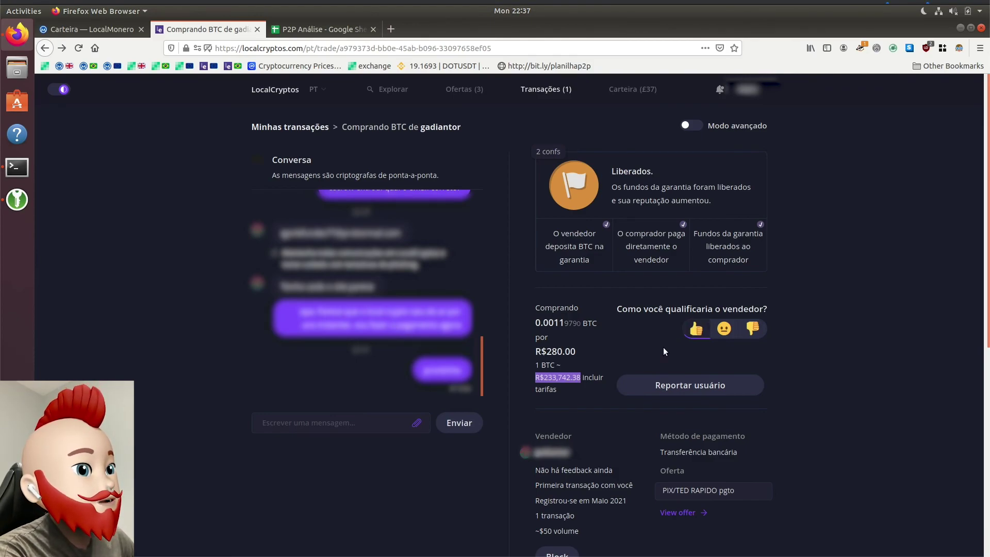
Step: Check the seller's transaction count, then open the wallet showing 0.0012 BTC
left_click_drag(542, 521, 535, 517)
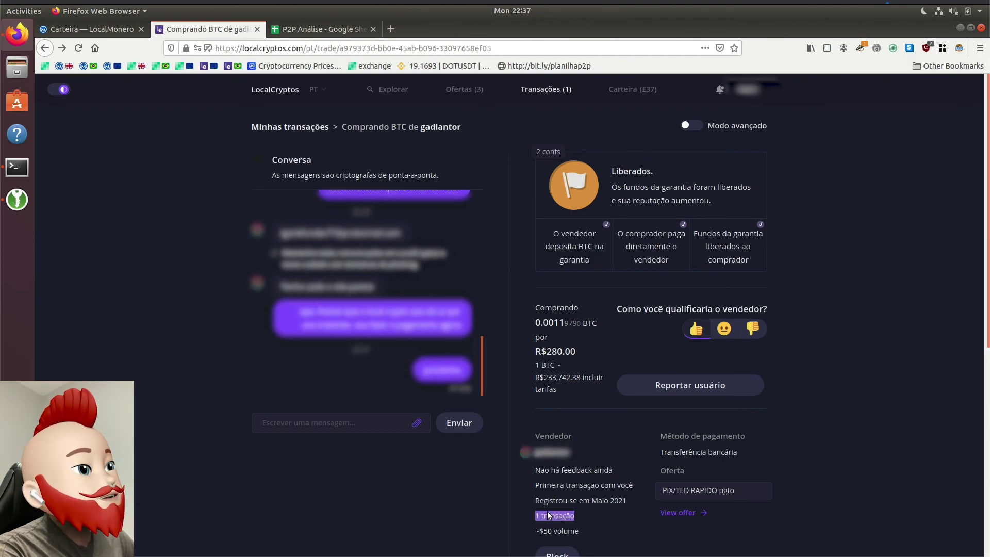
left_click(851, 400)
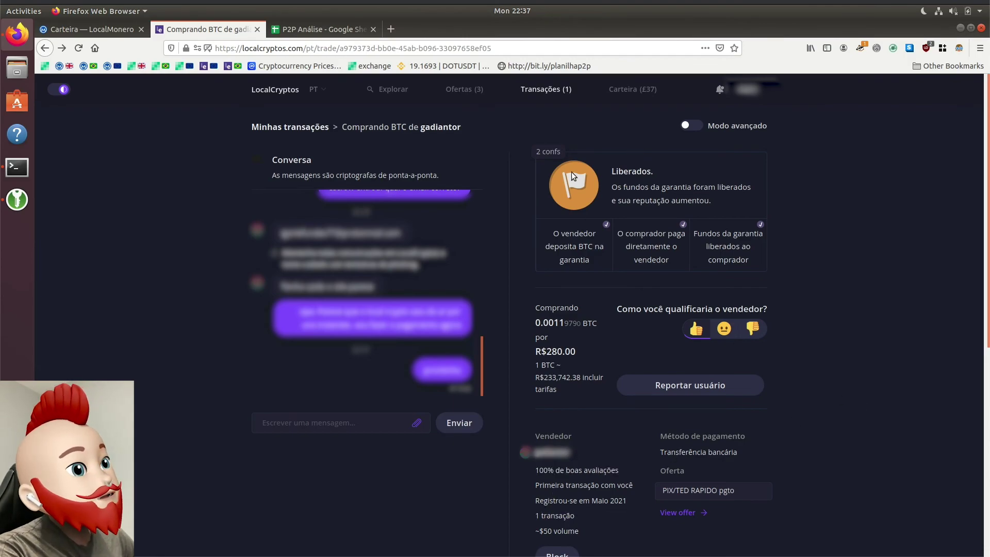
left_click(628, 93)
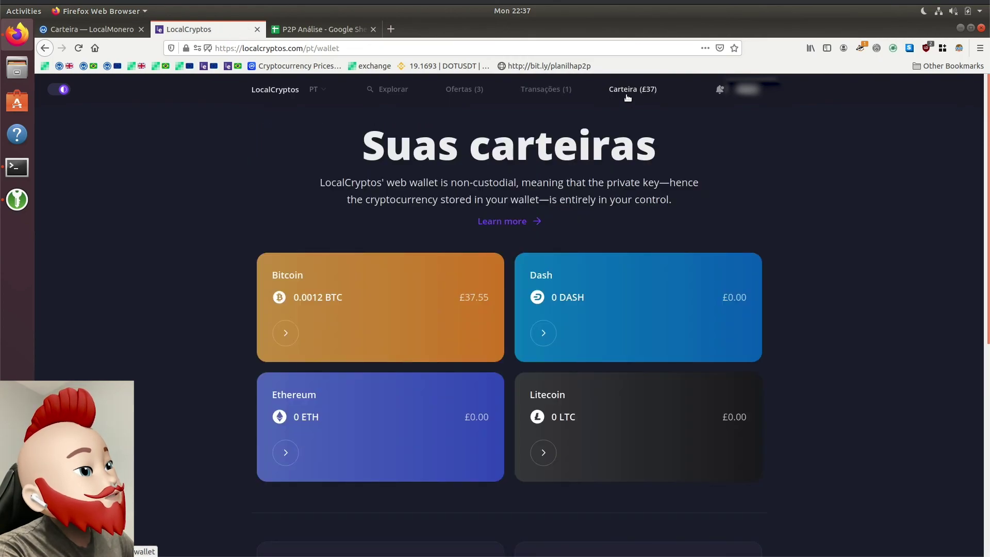